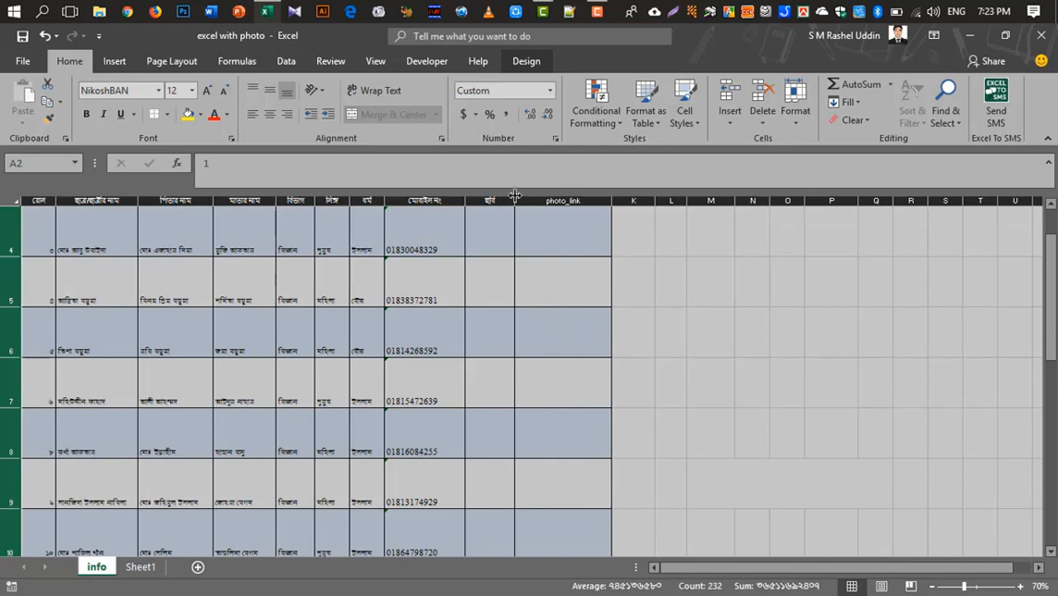
Widen the photo column (column I) slightly.
drag(514, 202, 520, 202)
click(778, 328)
scroll(662, 347, up, 3)
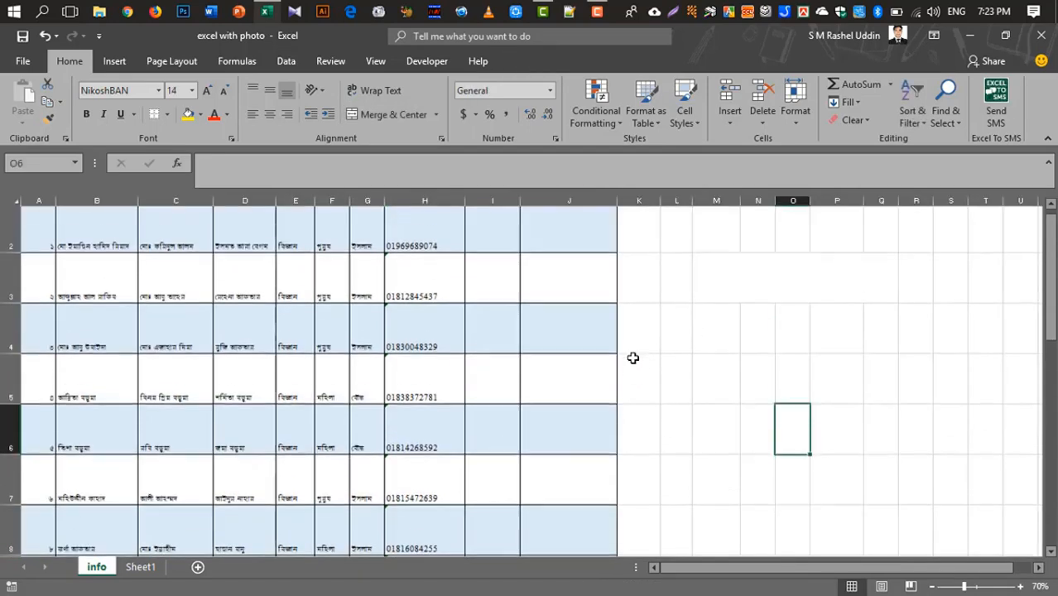
Draw a rectangle about 0.89" high and 0.98" wide inside cell I2 of the photo column.
click(503, 255)
ctrl+scroll(524, 298, up, 3)
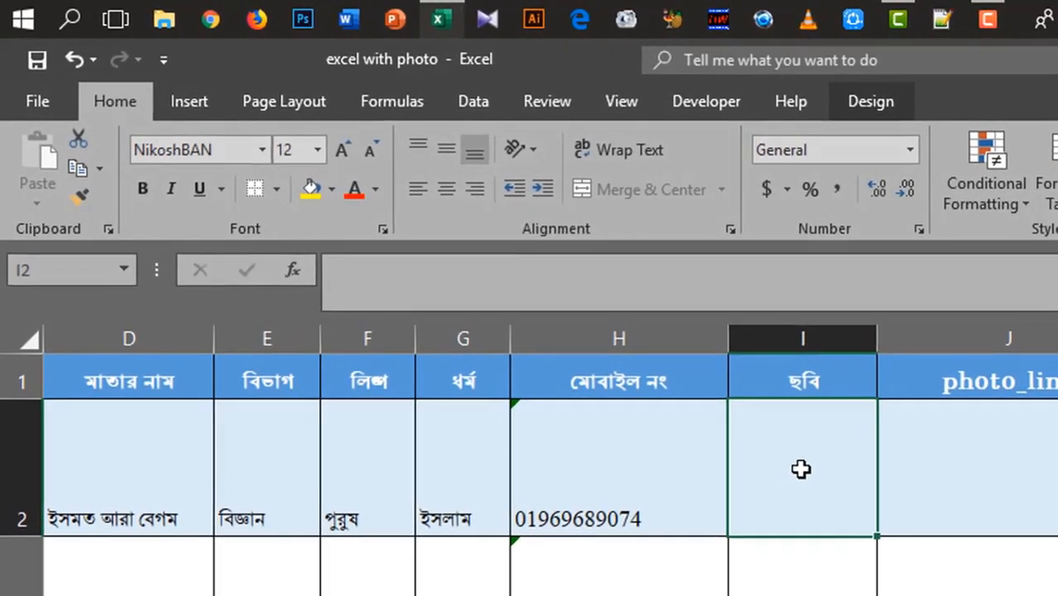
click(178, 96)
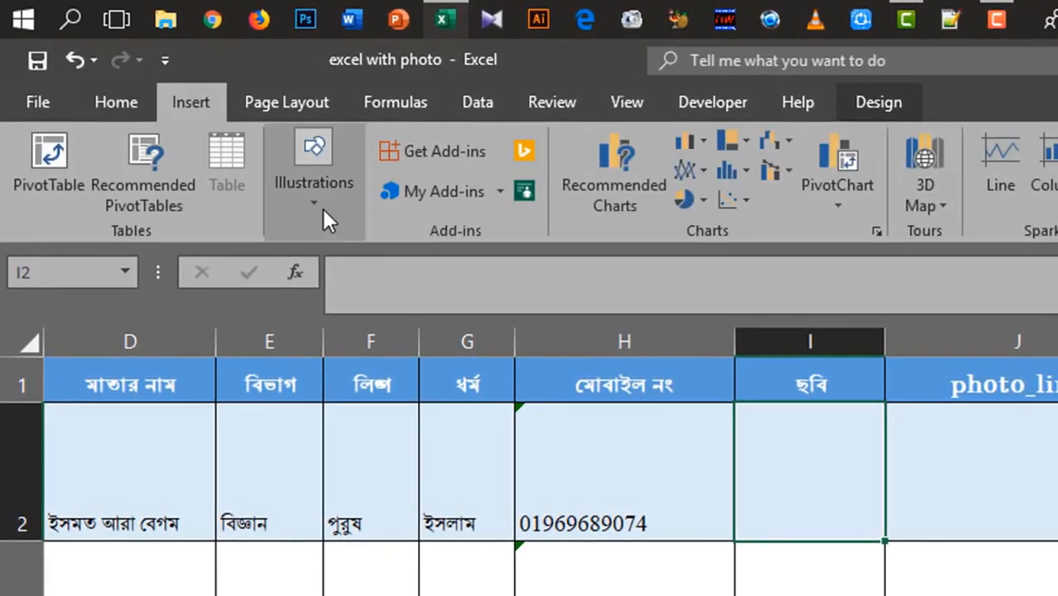
click(321, 208)
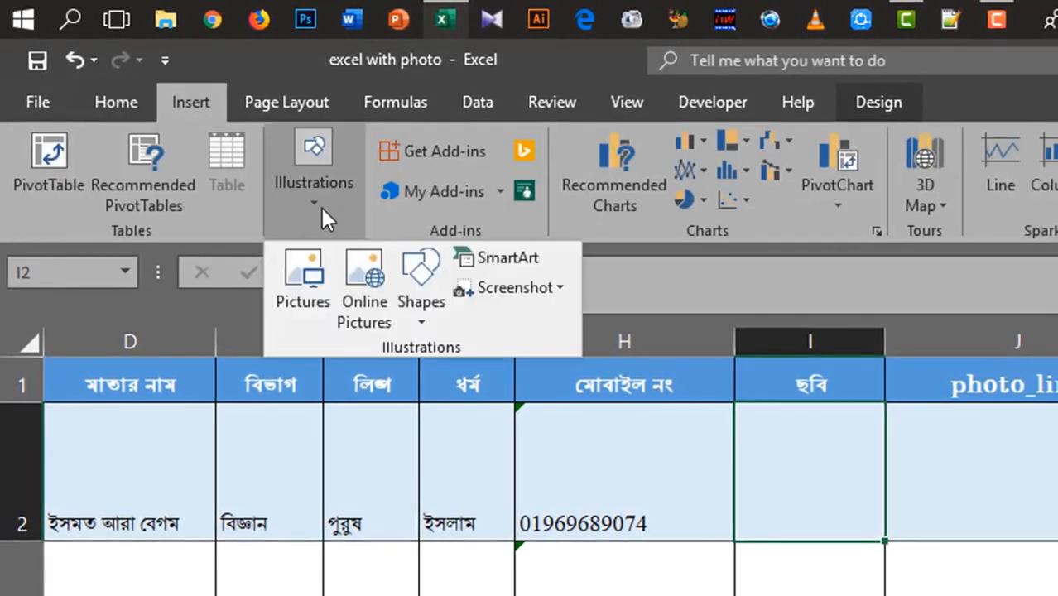
click(425, 320)
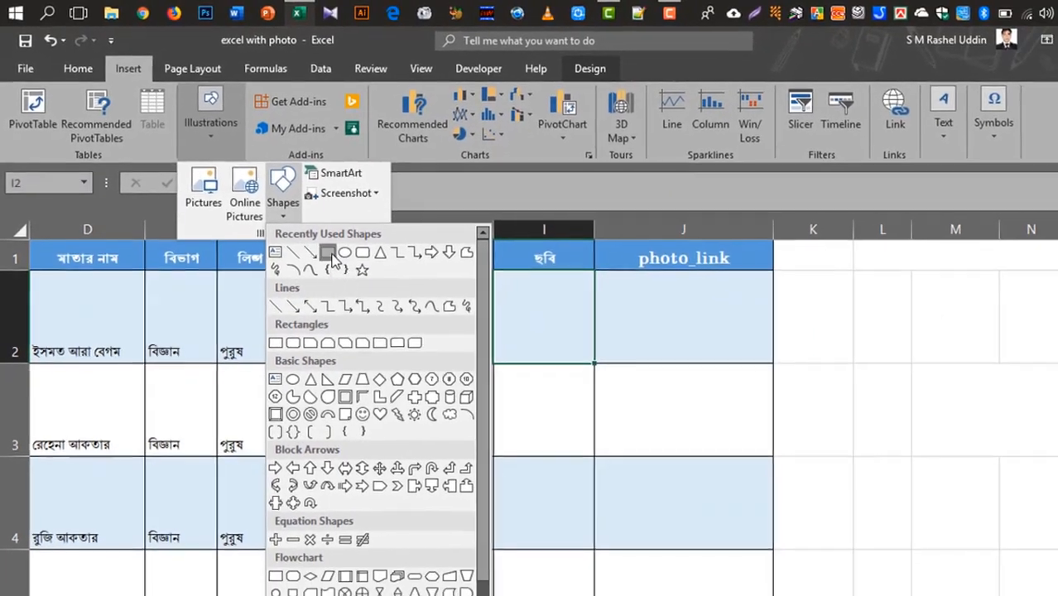
click(355, 275)
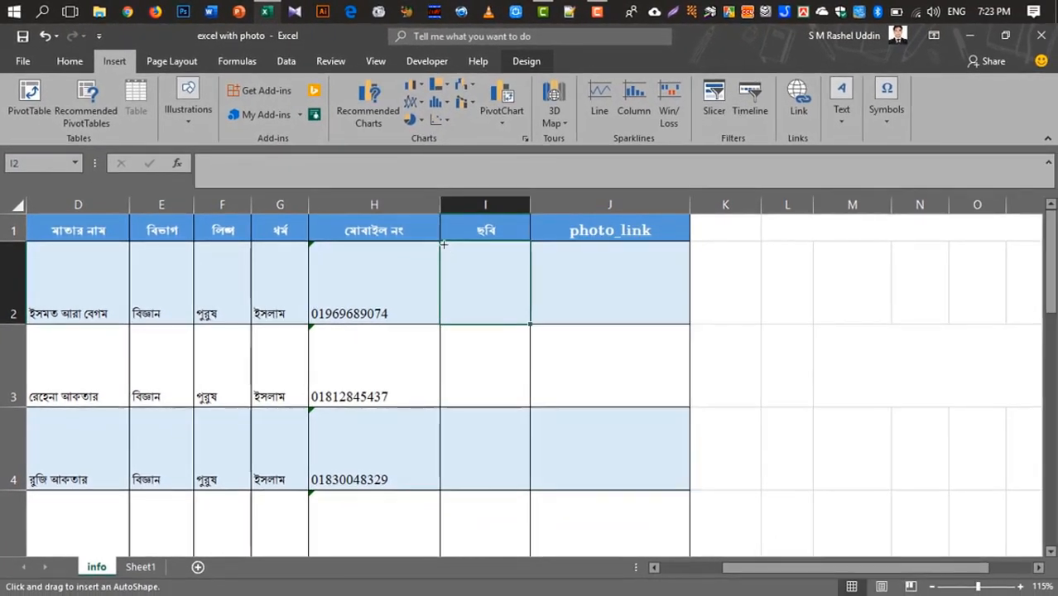
drag(443, 244, 527, 321)
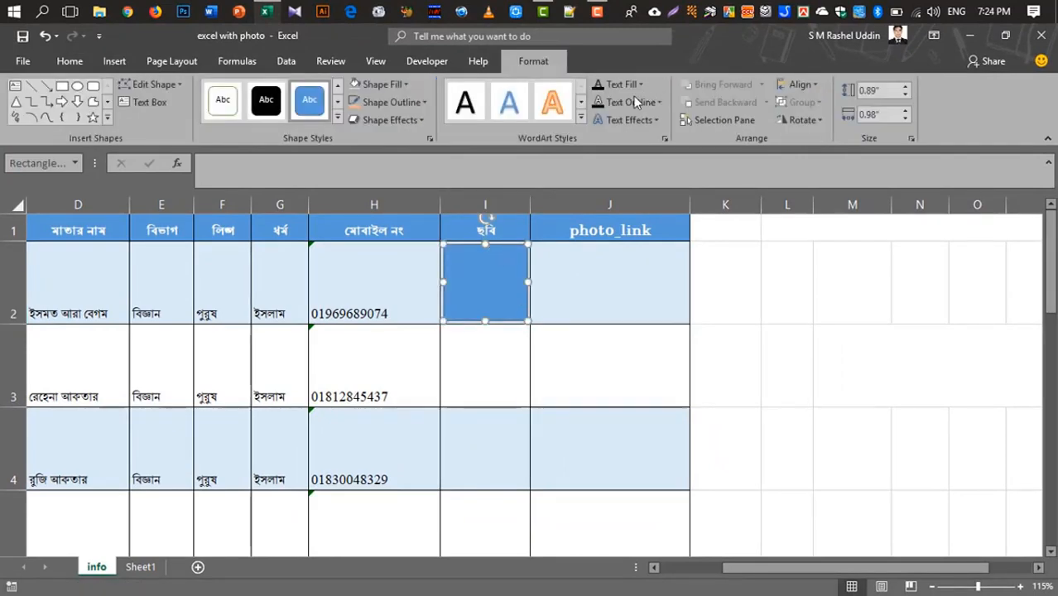
Set the rectangle in cell I2 to No Fill.
click(379, 83)
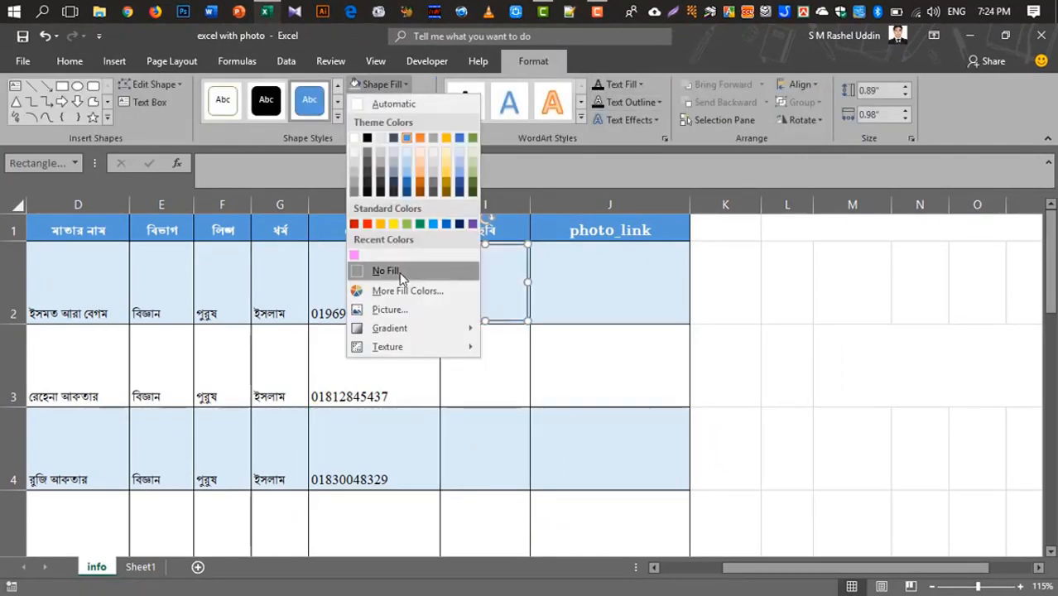
click(386, 270)
click(602, 314)
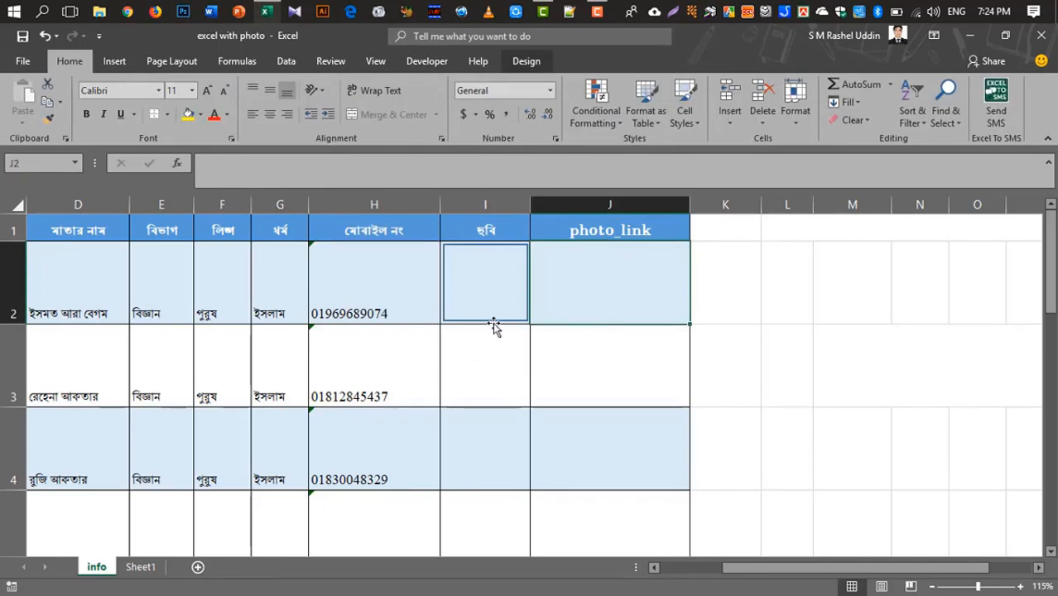
Set the rectangle's properties in cell I2 to Move and size with cells.
click(494, 322)
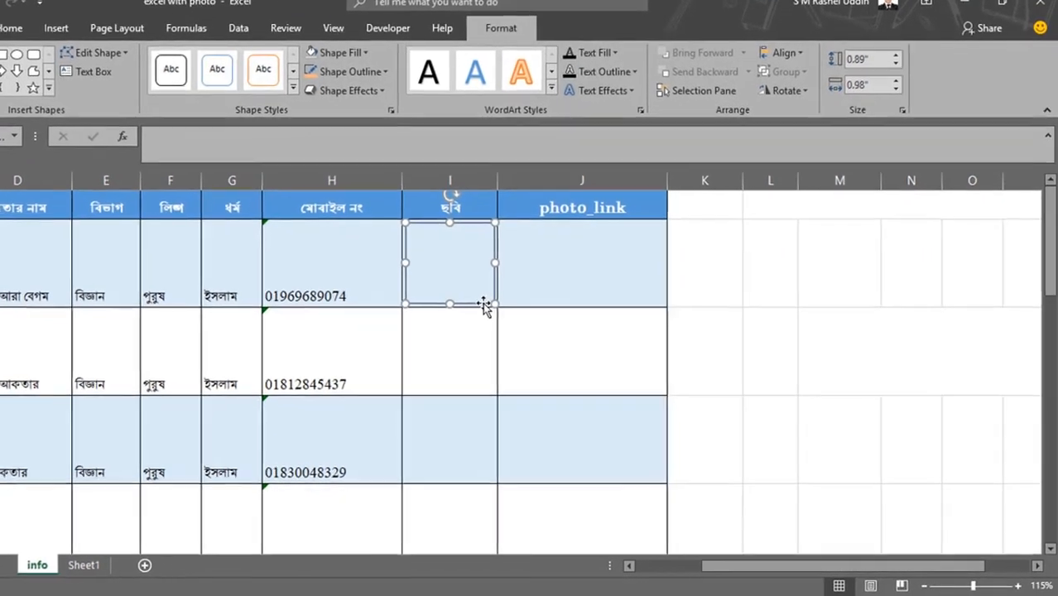
right_click(484, 261)
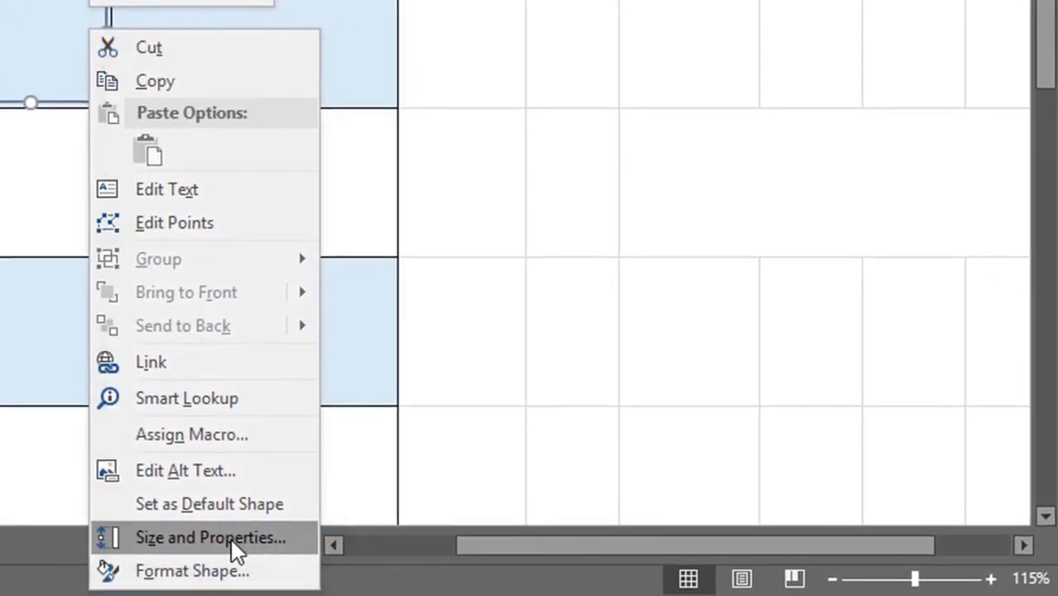
click(233, 543)
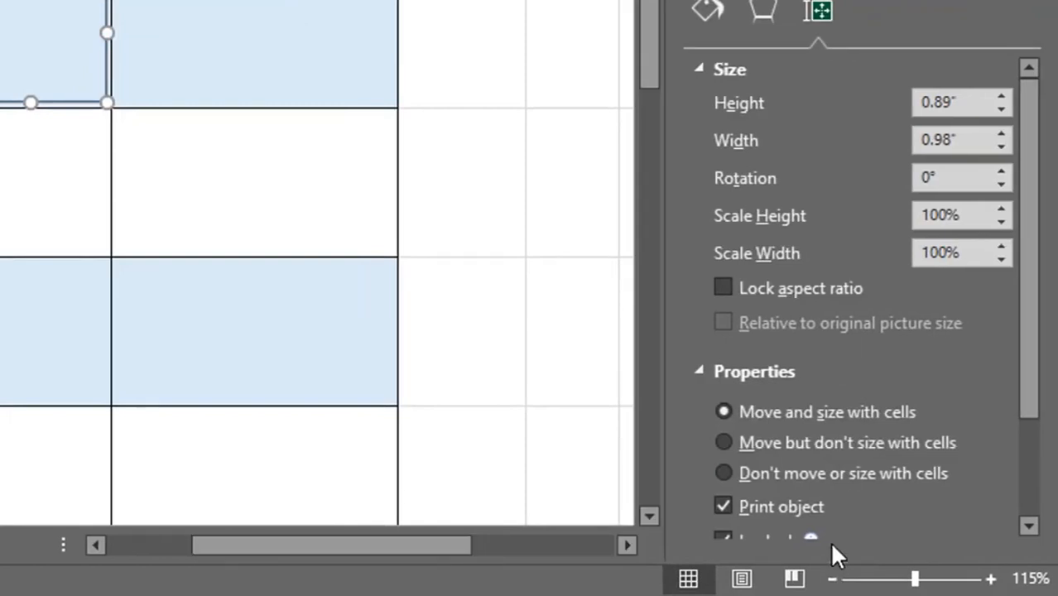
click(717, 367)
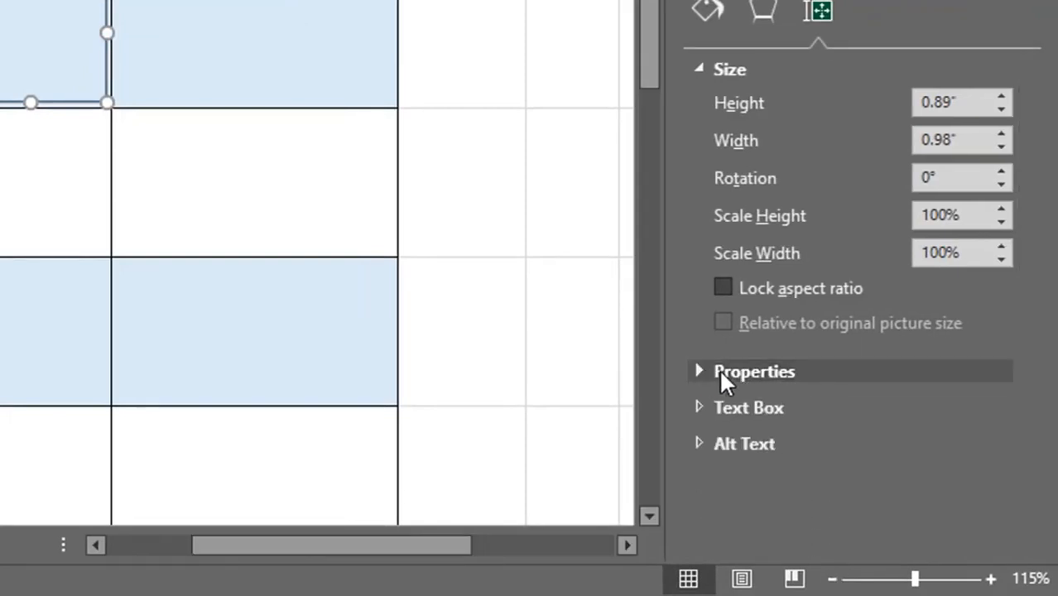
click(698, 372)
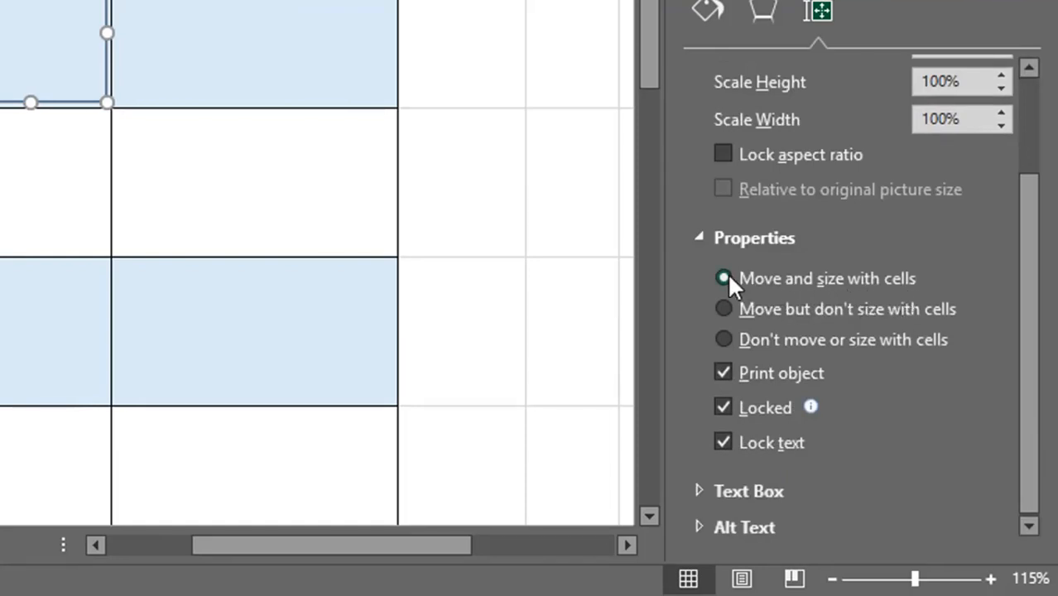
click(725, 309)
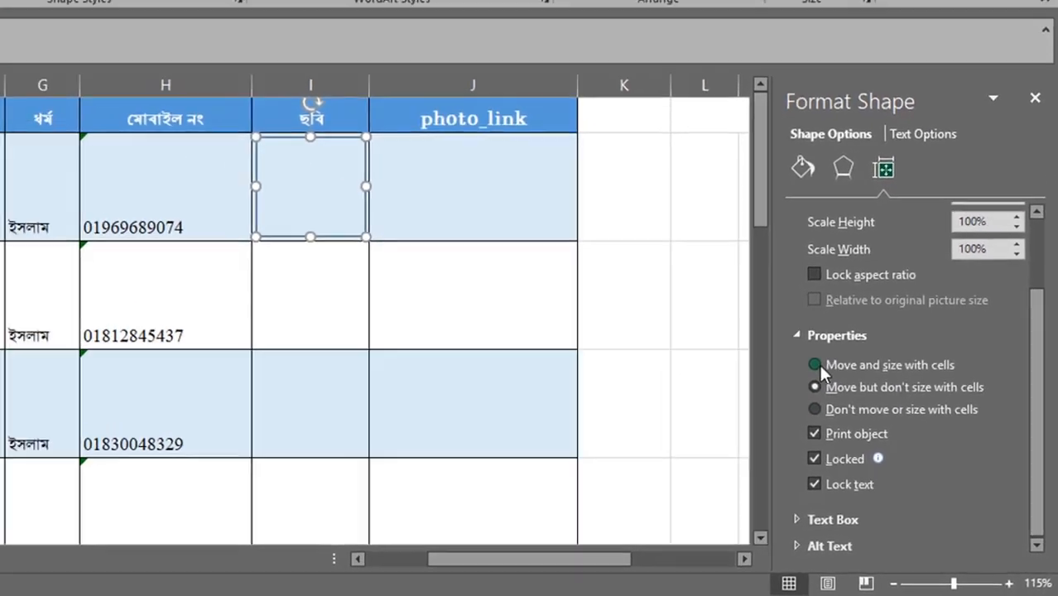
click(755, 307)
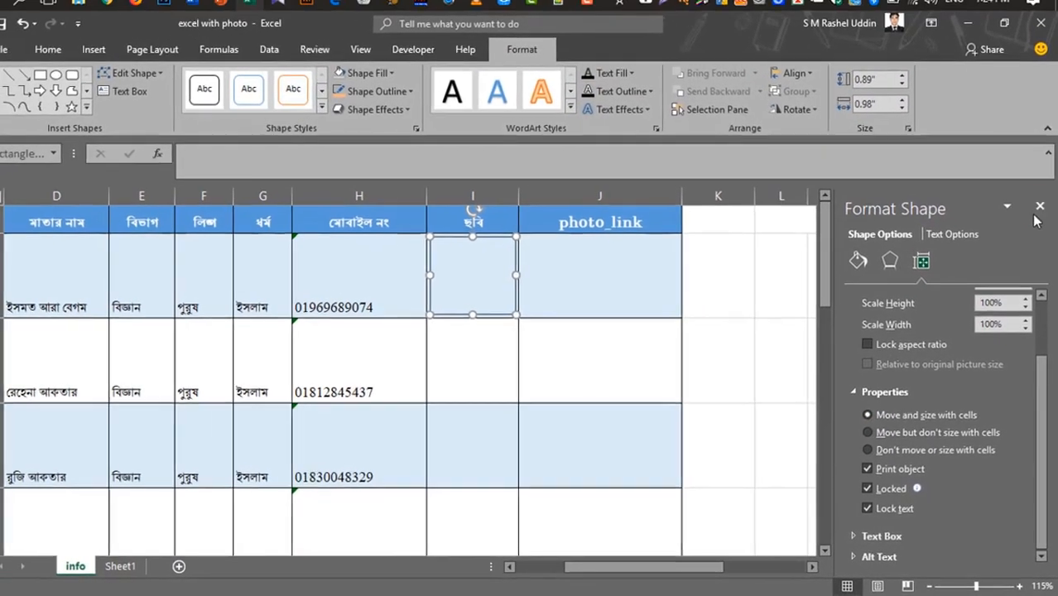
click(1040, 215)
Make row 2 slightly taller and fill cell I2 with its rectangle down the photo column.
click(516, 307)
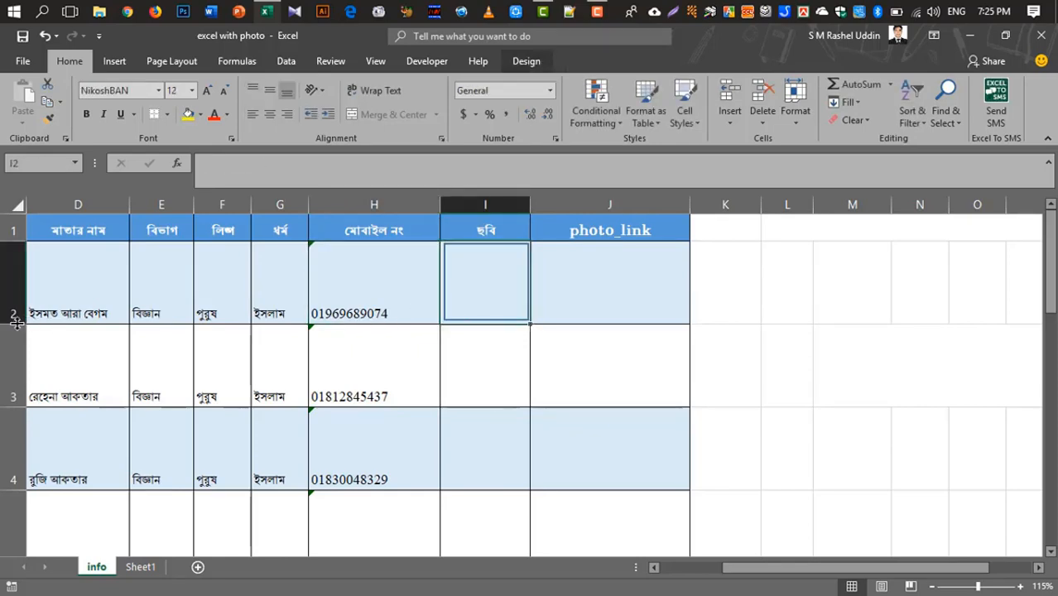
drag(16, 324, 17, 337)
drag(530, 337, 538, 470)
scroll(574, 440, up, 10)
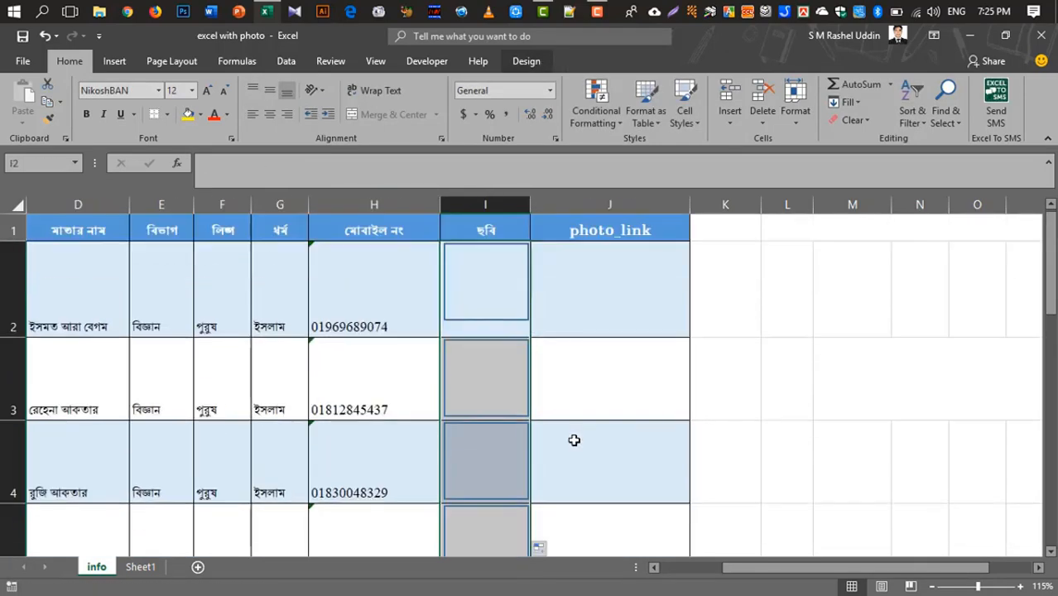
click(848, 343)
Fill the rectangle in cell I2 with picture 1 from the AdmitPhoto folder.
click(495, 263)
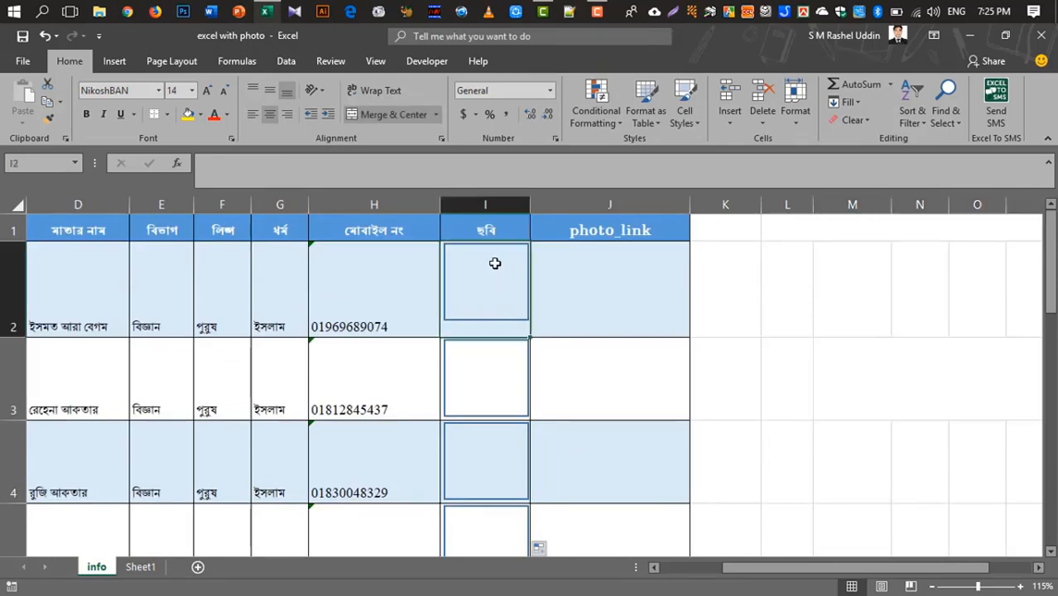
click(497, 245)
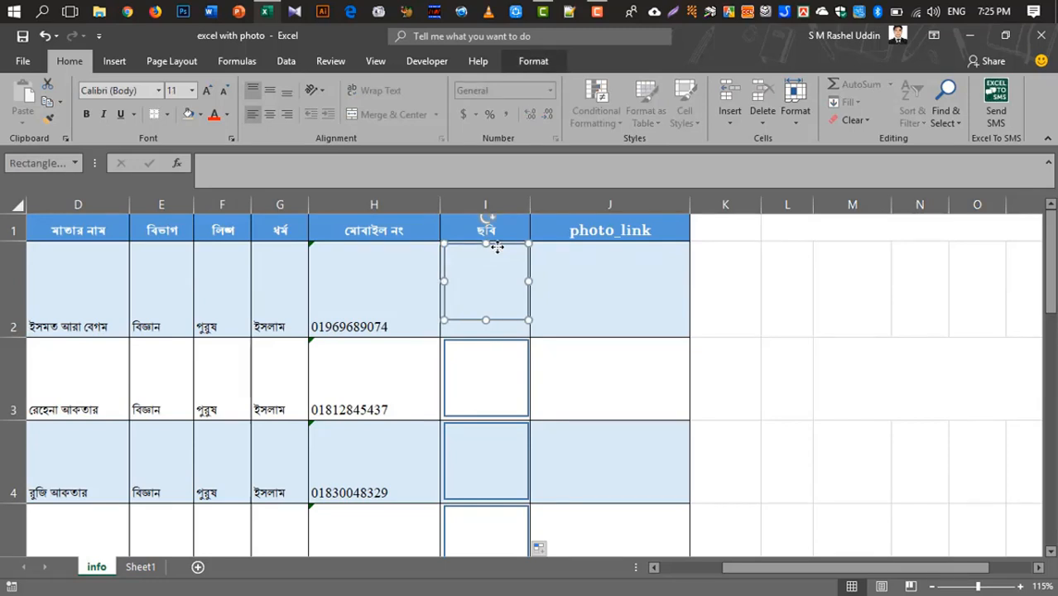
right_click(497, 246)
click(575, 553)
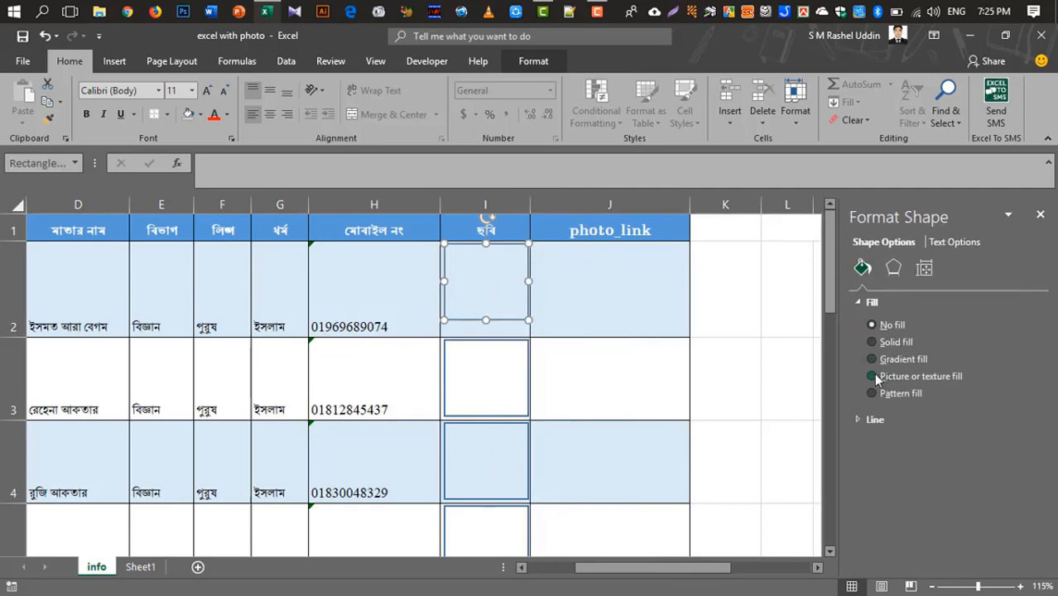
click(875, 376)
click(888, 439)
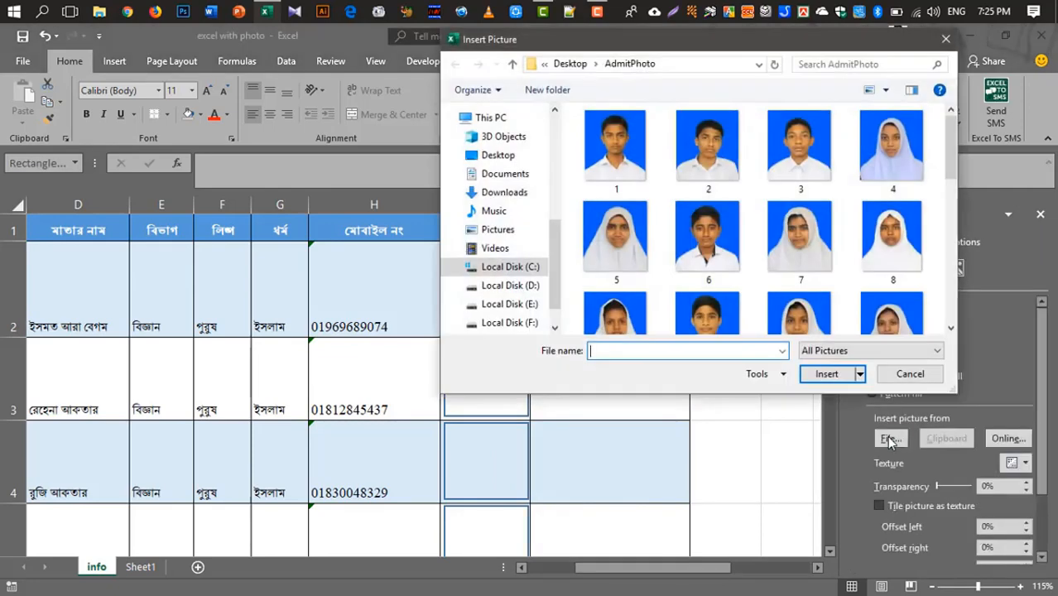
click(615, 146)
click(827, 373)
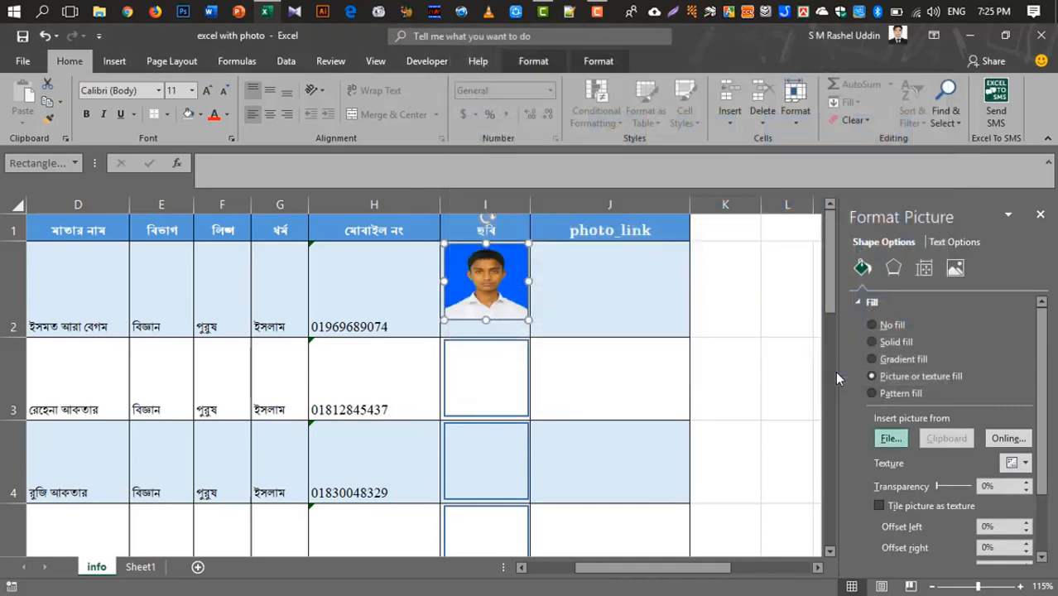
Fill the rectangle in cell I3 with picture 2 from the AdmitPhoto folder.
drag(623, 578, 570, 578)
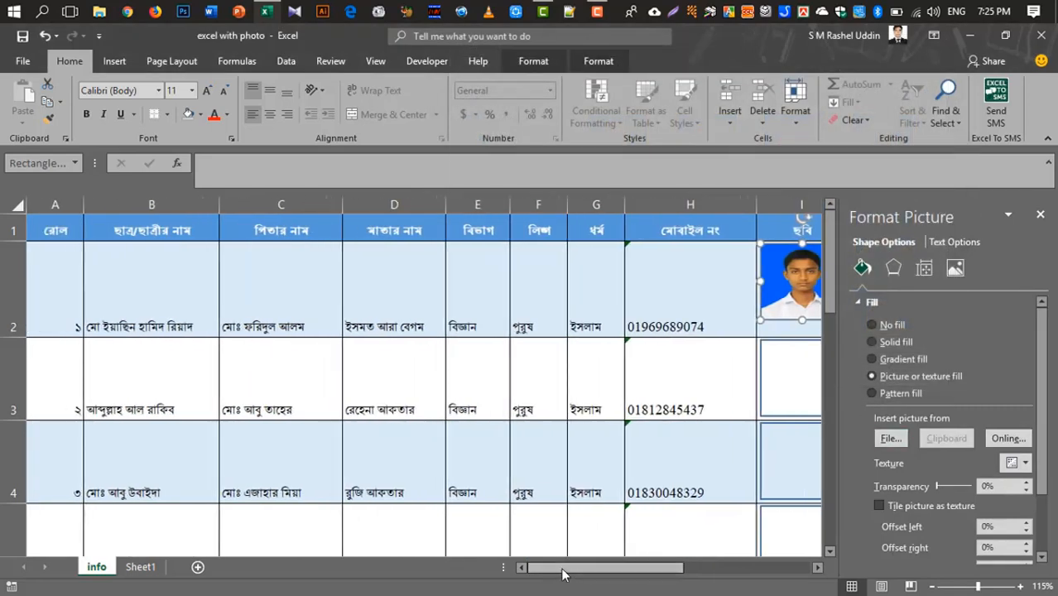
click(773, 347)
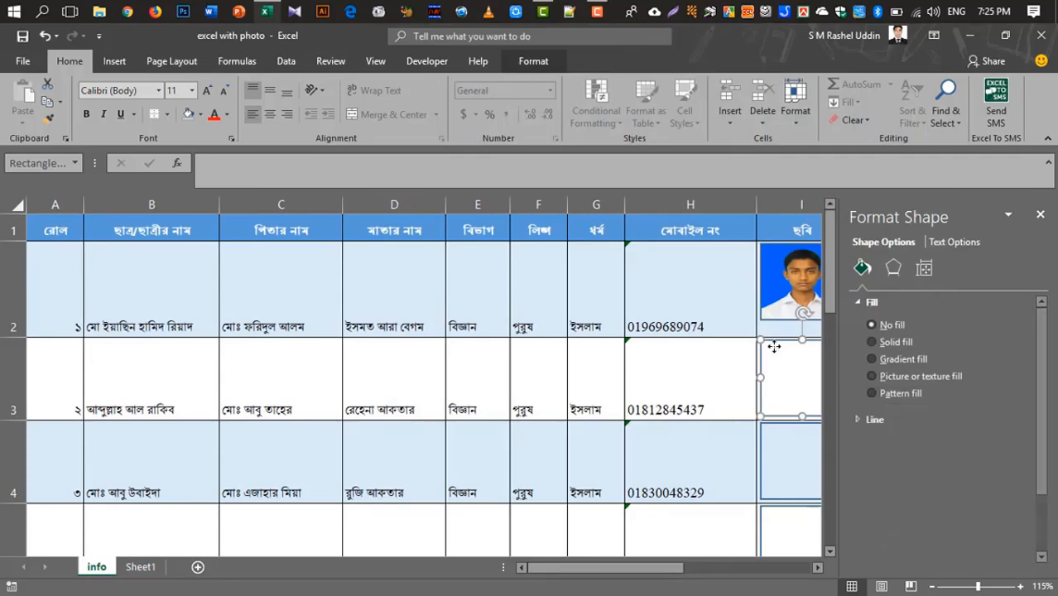
click(872, 376)
click(891, 438)
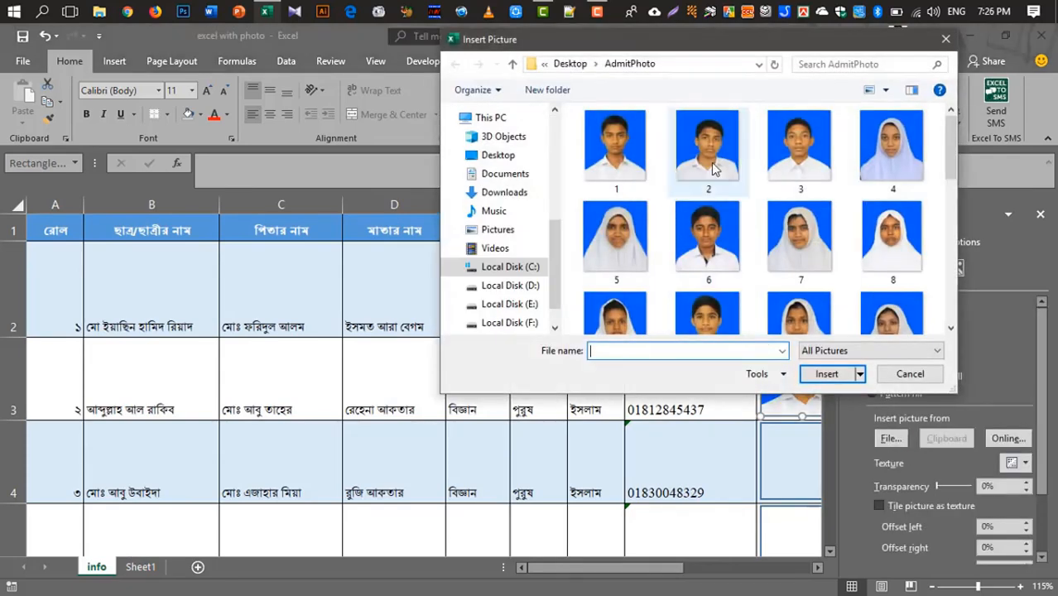
click(712, 162)
click(827, 373)
Fill the rectangle in cell I4 with picture 3 from the AdmitPhoto folder.
click(788, 427)
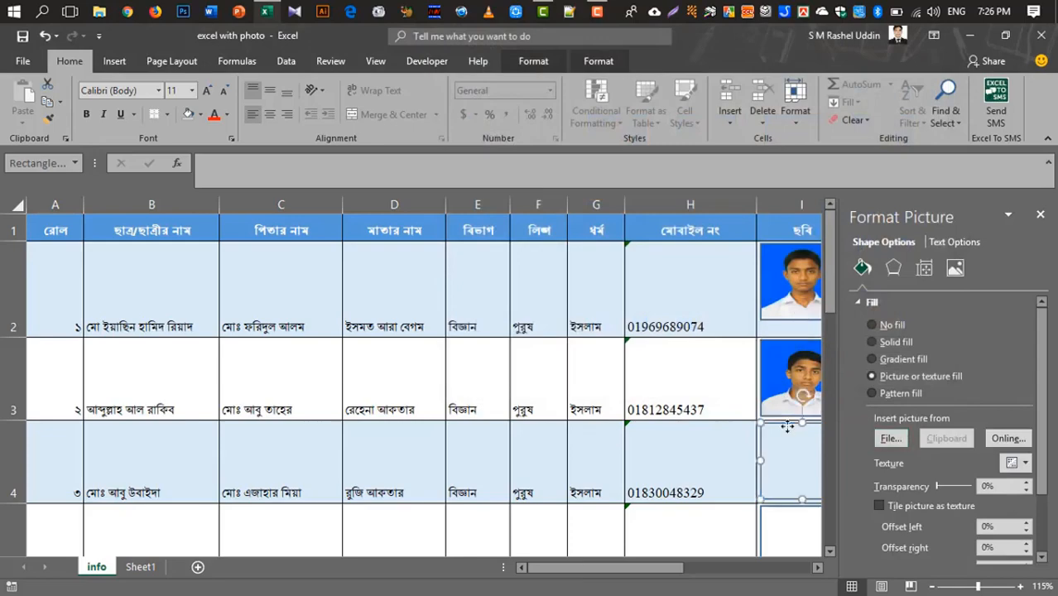
click(872, 376)
click(891, 438)
click(804, 147)
click(827, 374)
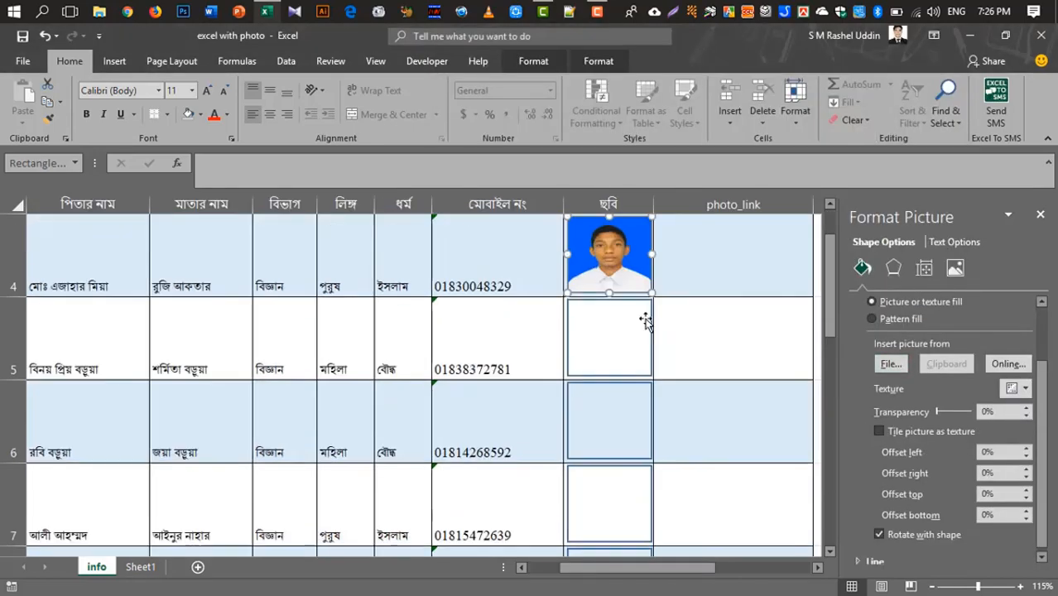
Fill the photo rectangles in rows 5 to 8 with each student's matching picture file.
click(610, 421)
click(610, 506)
scroll(609, 414, down, 3)
click(610, 356)
Fill the remaining photo rectangles from row 9 to row 30 with each student's matching picture file.
click(609, 420)
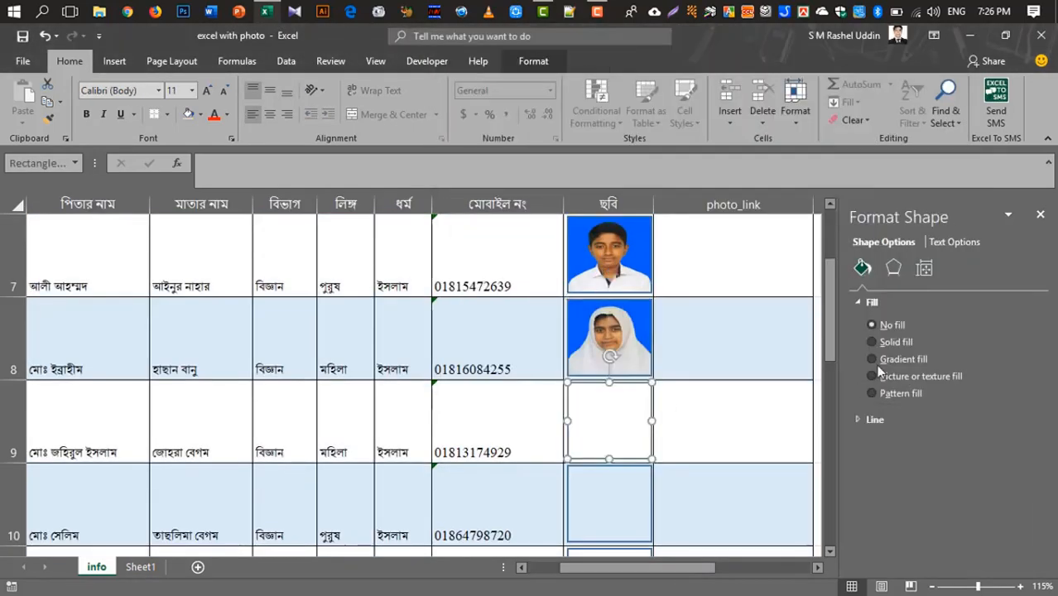
click(879, 376)
scroll(610, 415, down, 3)
click(610, 277)
click(610, 338)
click(610, 421)
click(829, 373)
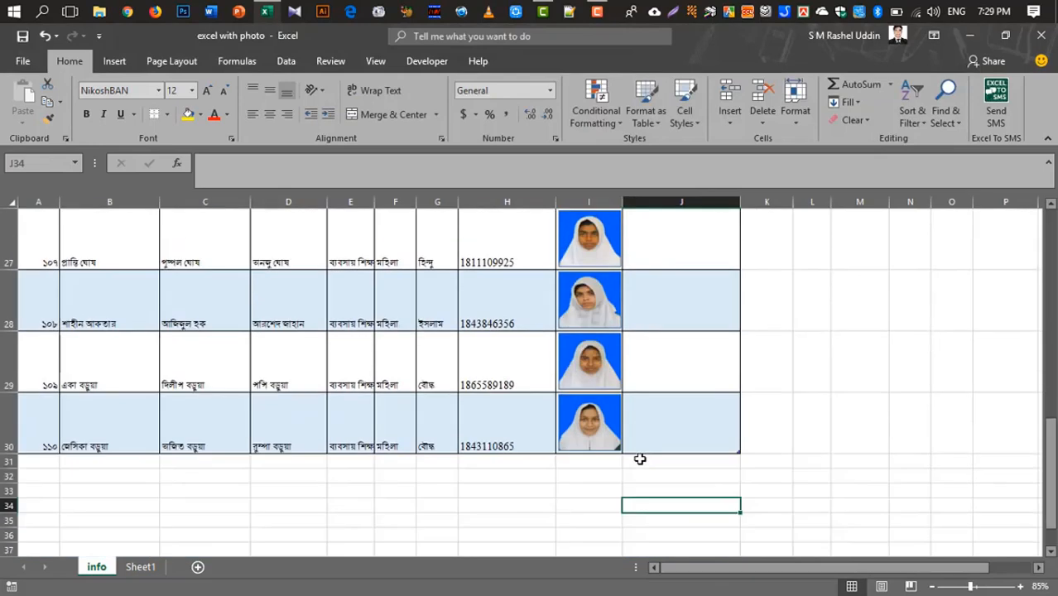
Reduce row 2's height to fit its photo and widen the photo_link column (column J).
scroll(640, 459, down, 1)
scroll(640, 459, up, 7)
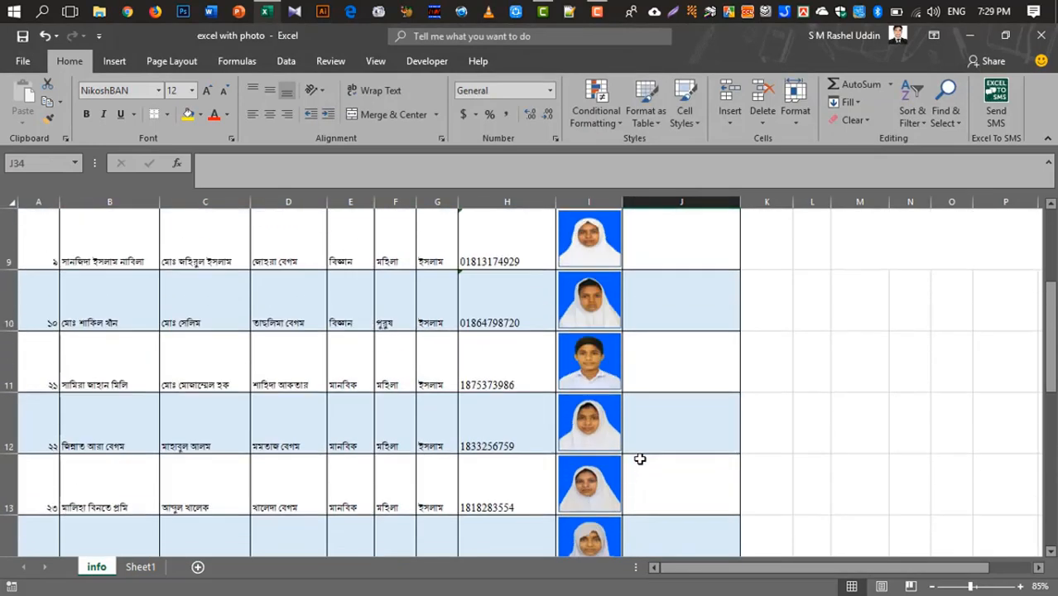
scroll(640, 459, up, 3)
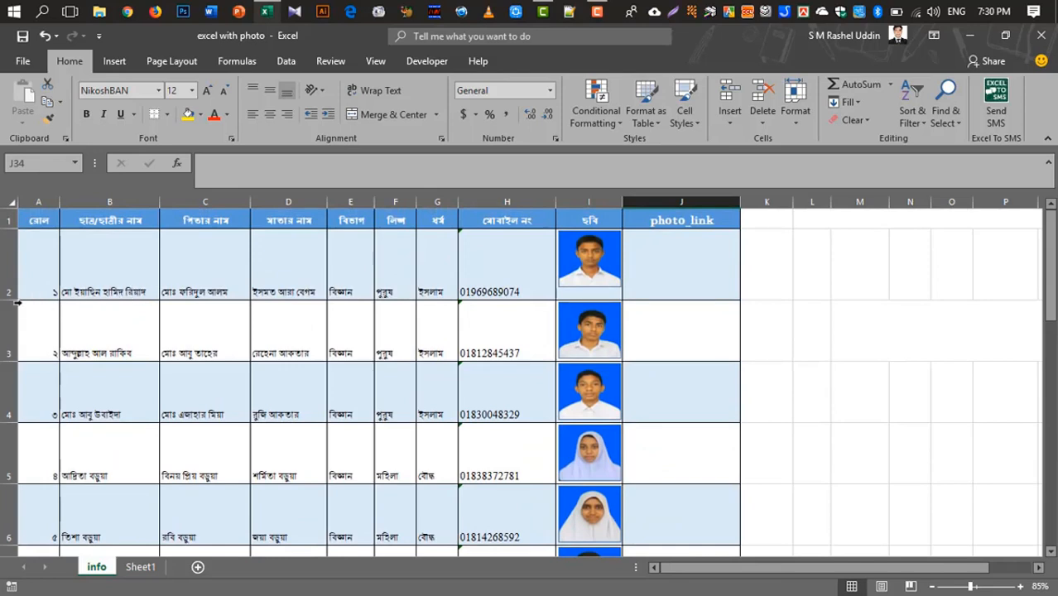
drag(12, 299, 12, 290)
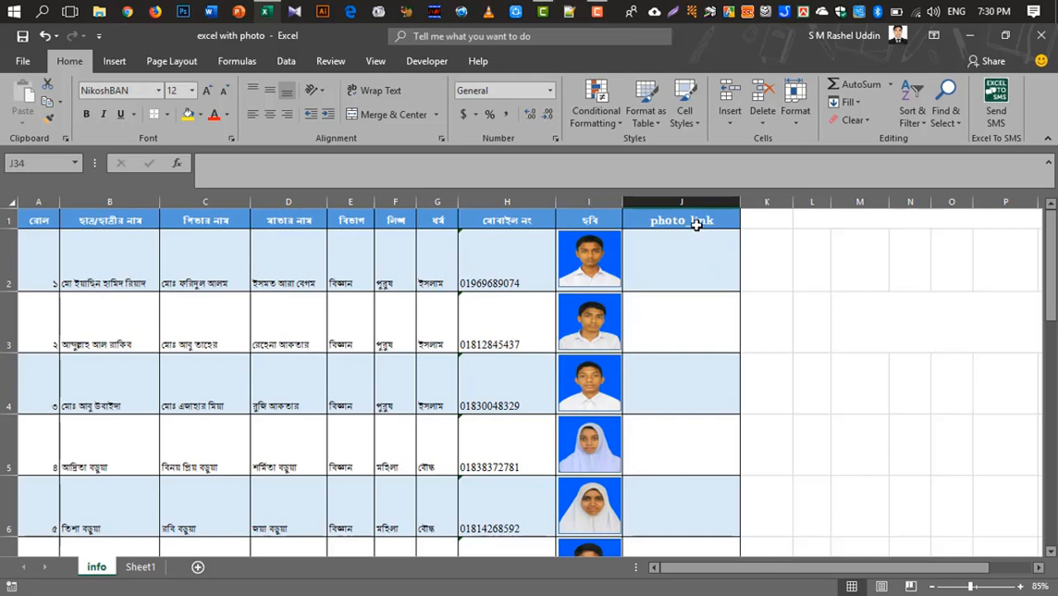
drag(740, 202, 823, 202)
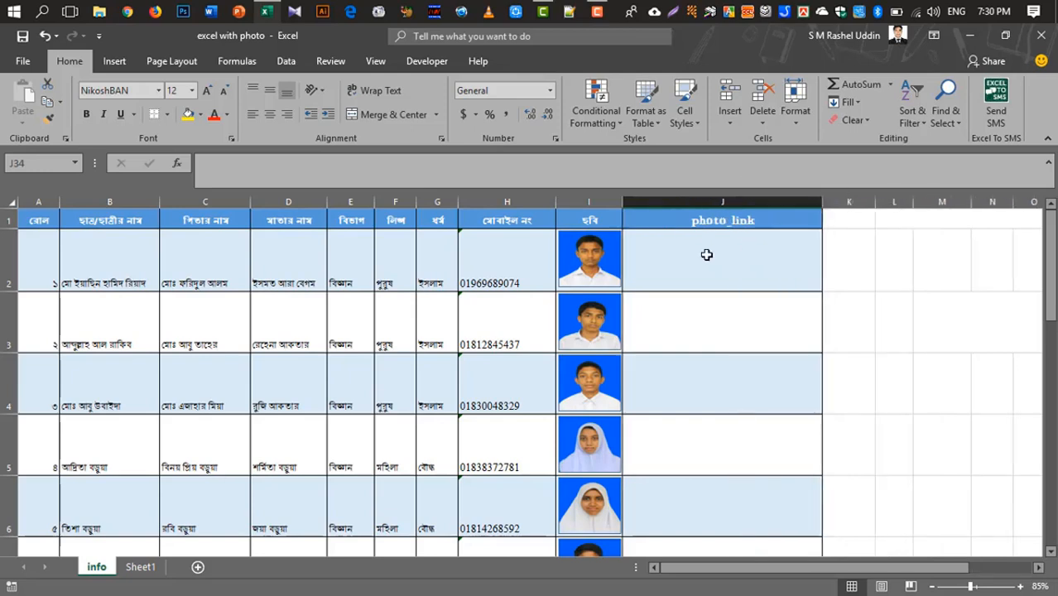
click(707, 254)
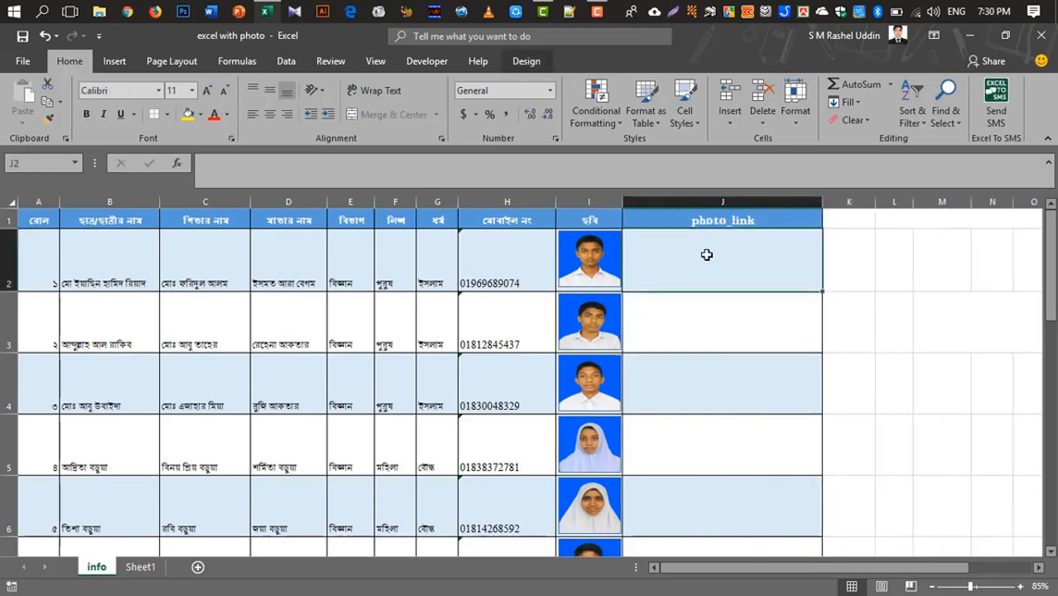
Insert a hyperlink in cell J2 to picture 1 from the AdmitPhoto folder, and remove the link while keeping its path text.
right_click(706, 255)
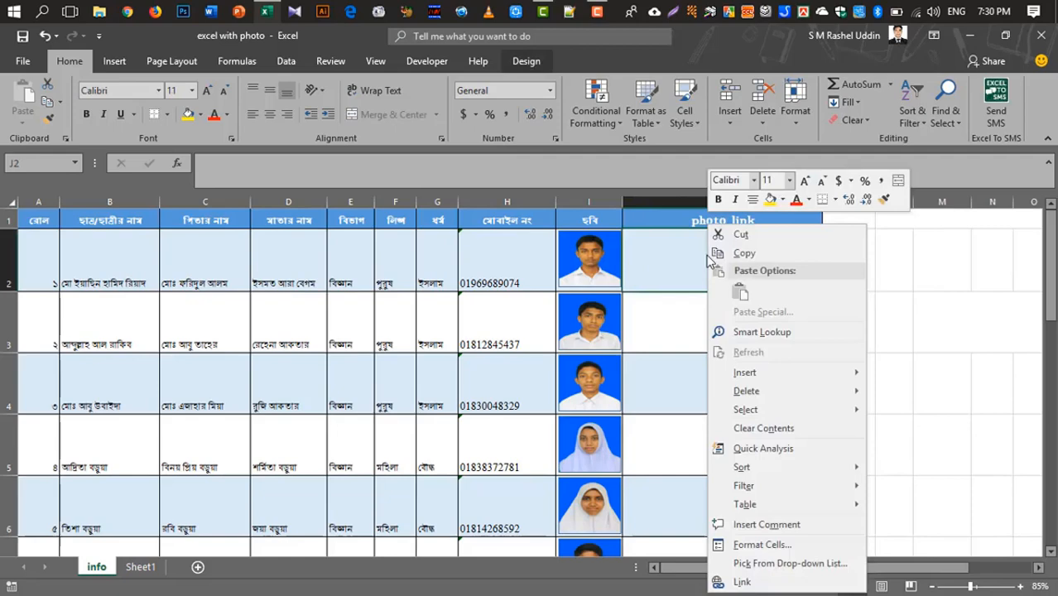
click(743, 590)
drag(790, 352, 919, 195)
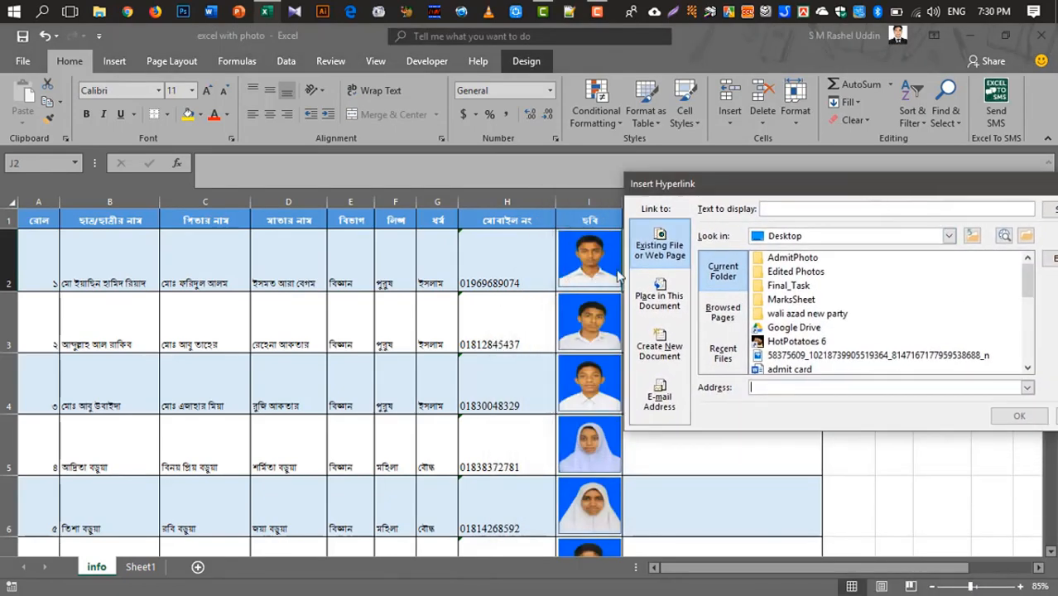
double_click(794, 261)
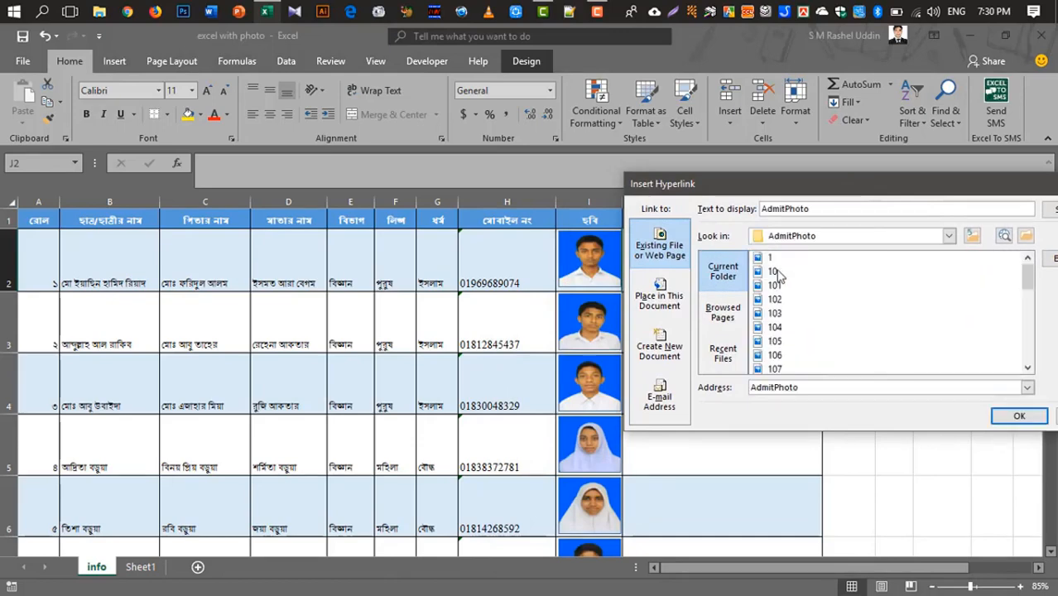
click(771, 259)
click(1002, 417)
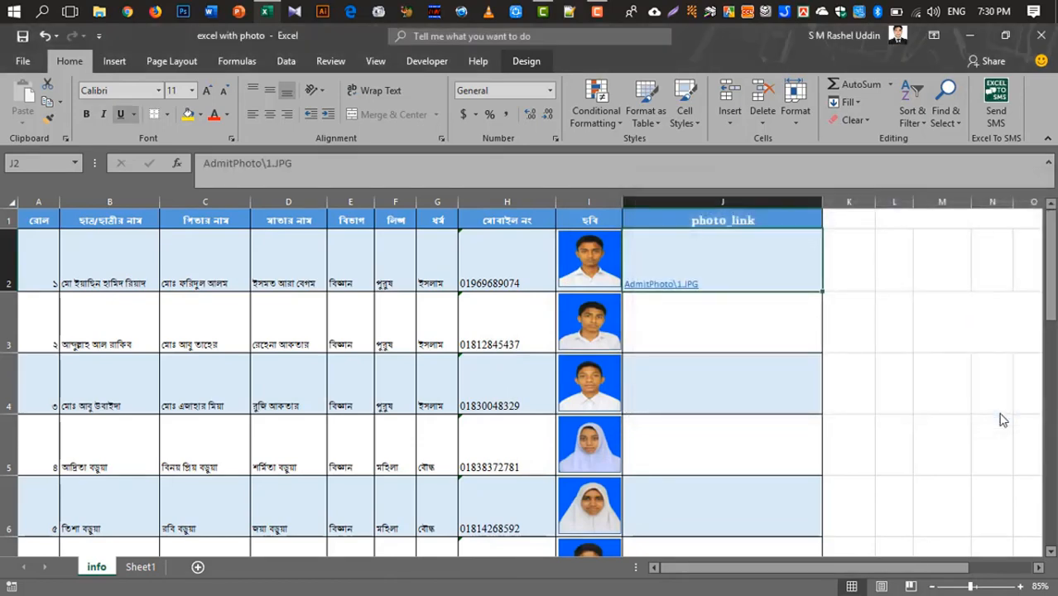
right_click(675, 290)
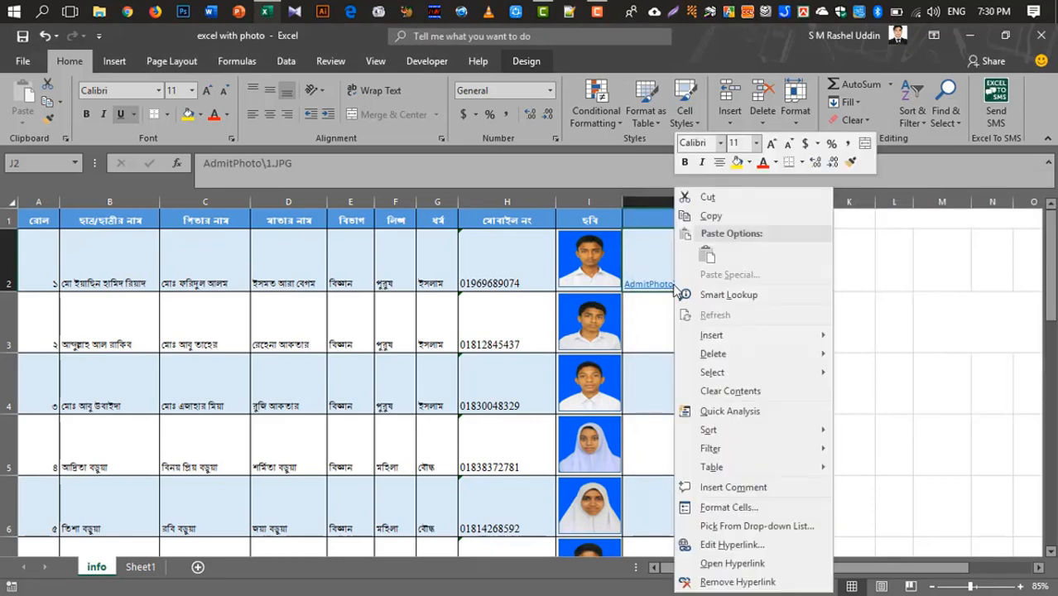
click(723, 583)
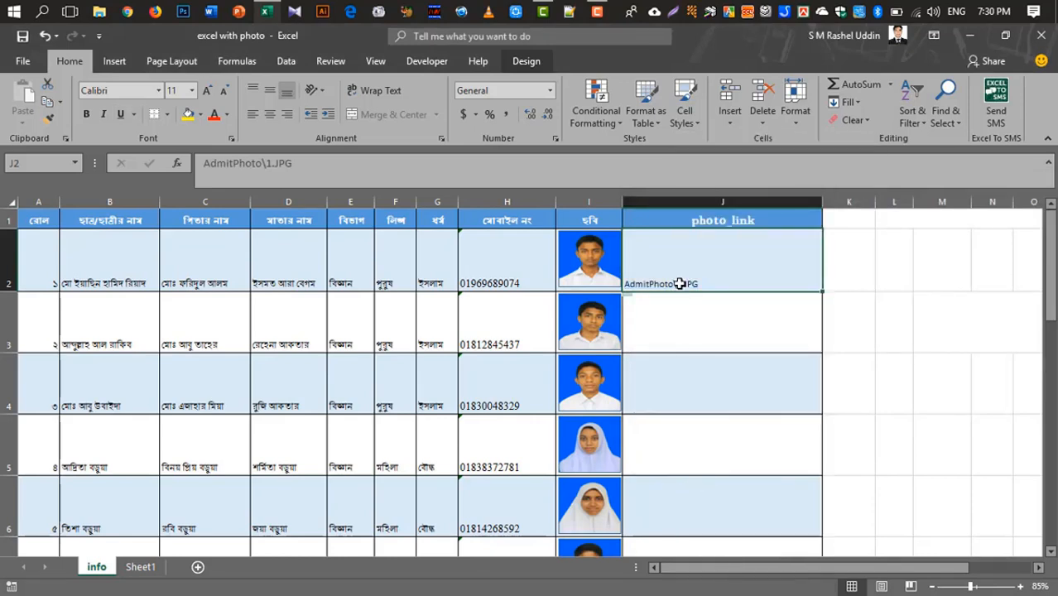
Replace every single backslash \ with a double backslash \\ so the photo path in J2 has two backslashes.
key(ctrl+f)
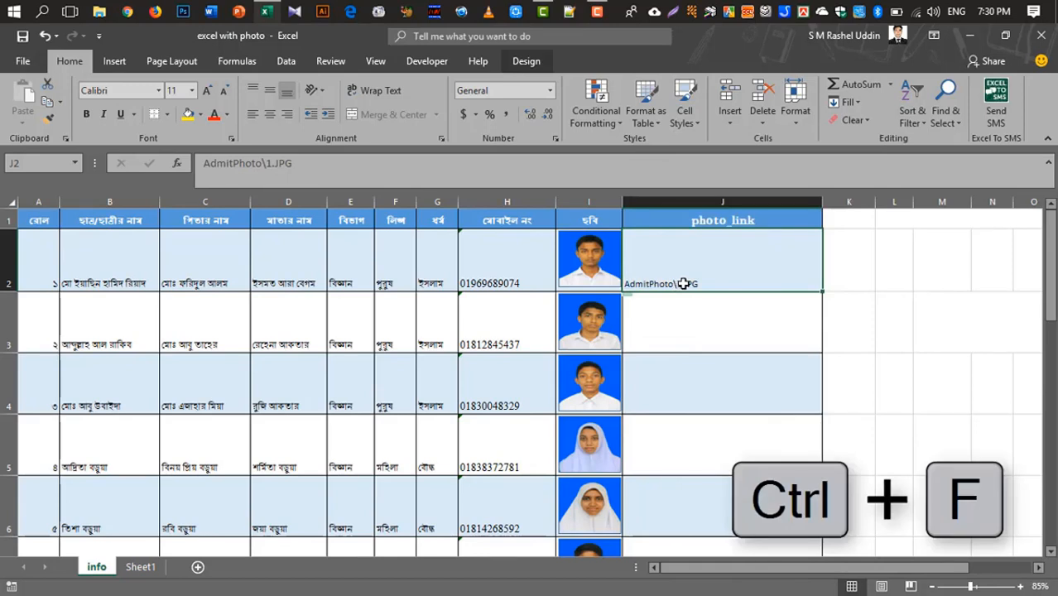
double_click(683, 284)
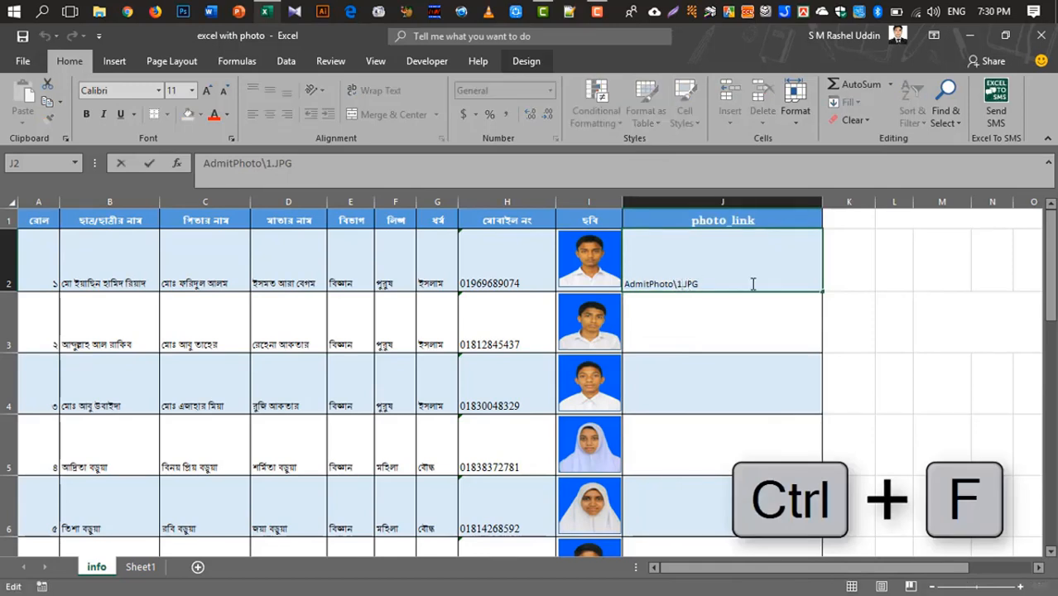
key(ctrl+f)
text(\)
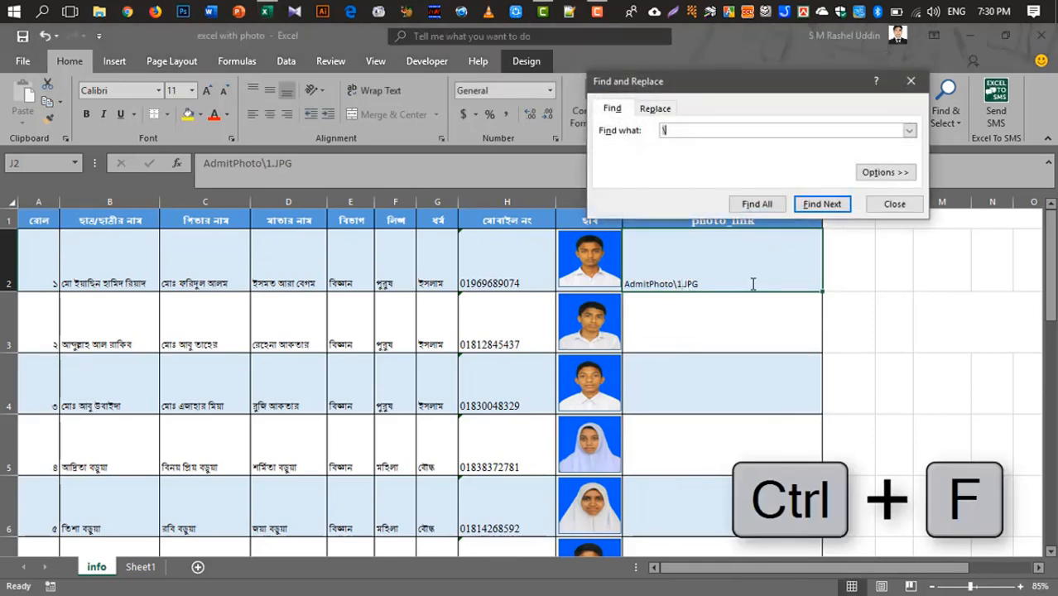
click(663, 110)
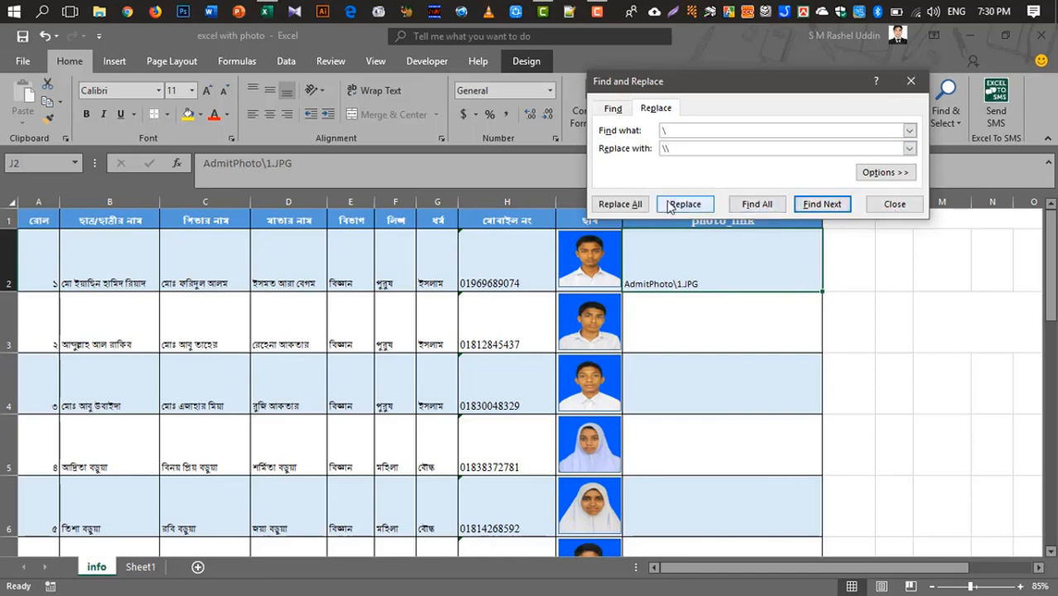
click(622, 206)
click(536, 360)
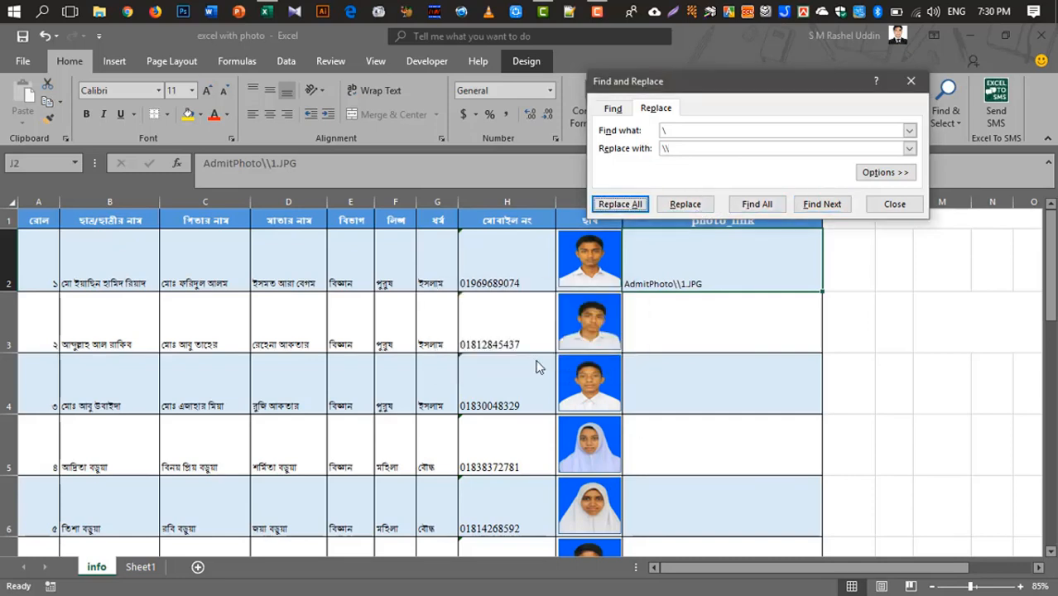
click(894, 203)
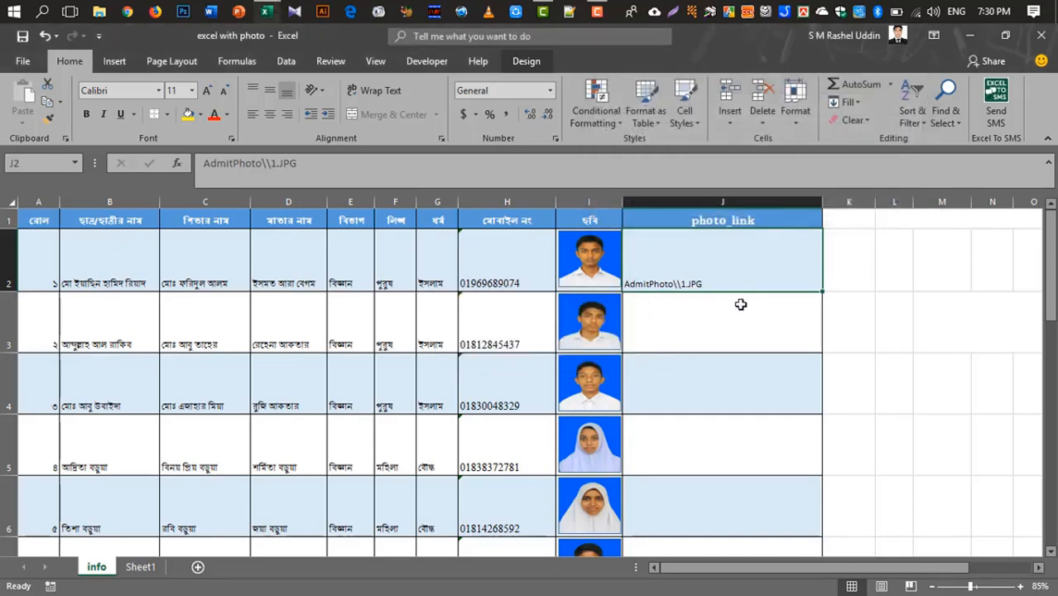
Copy the AdmitPhoto\\1.JPG path from J2 down the photo_link column for the other student rows.
double_click(732, 282)
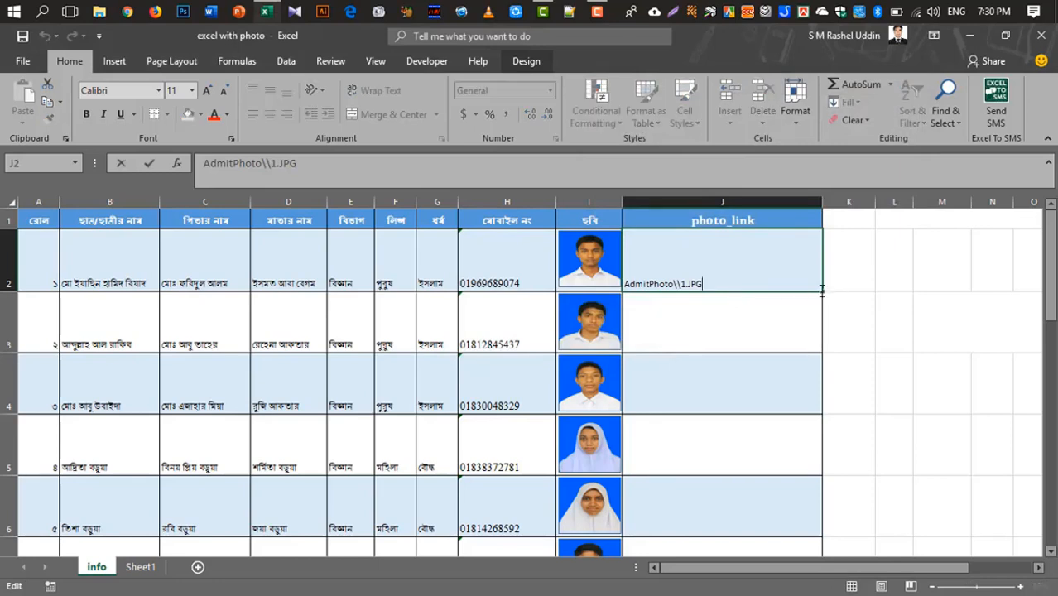
drag(823, 292, 833, 439)
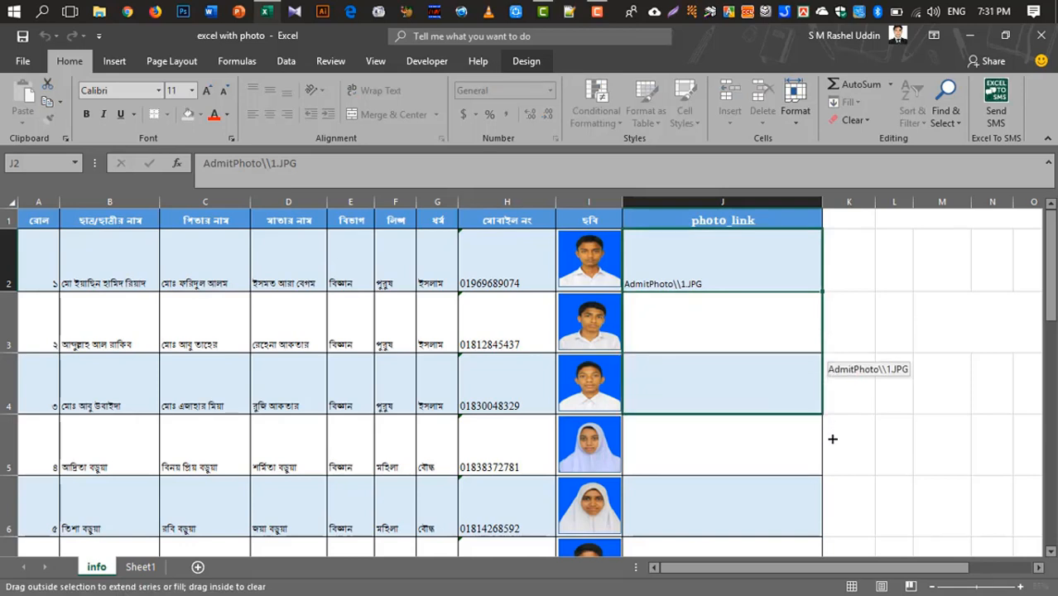
mouse_move(833, 439)
mouse_down()
mouse_move(833, 586)
mouse_move(831, 441)
mouse_up()
scroll(904, 441, up, 9)
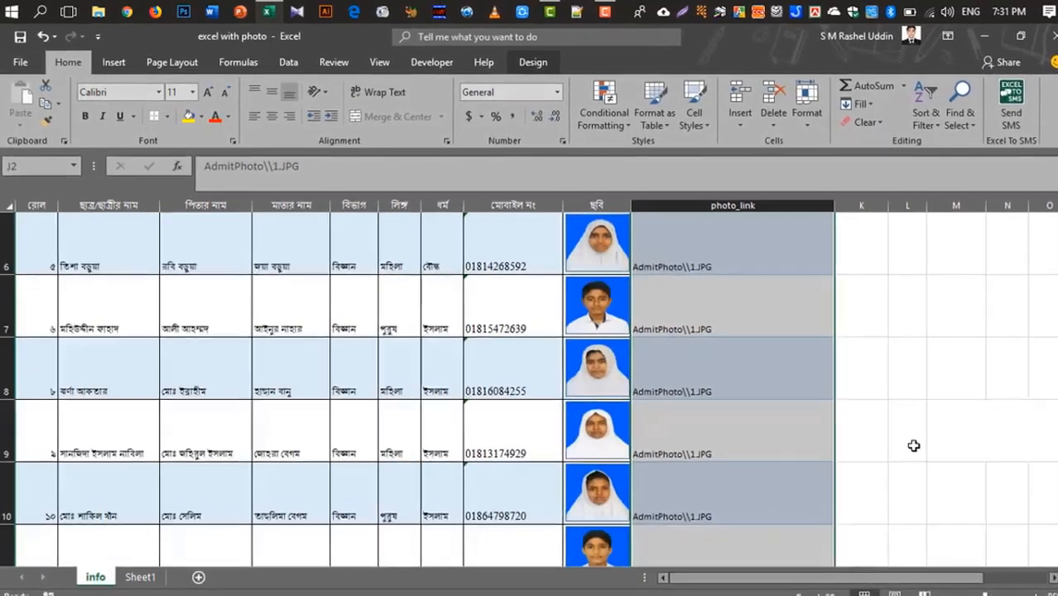
Renumber the photo_link paths in rows 3 to 7 as AdmitPhoto\\2.JPG through AdmitPhoto\\6.JPG.
click(732, 342)
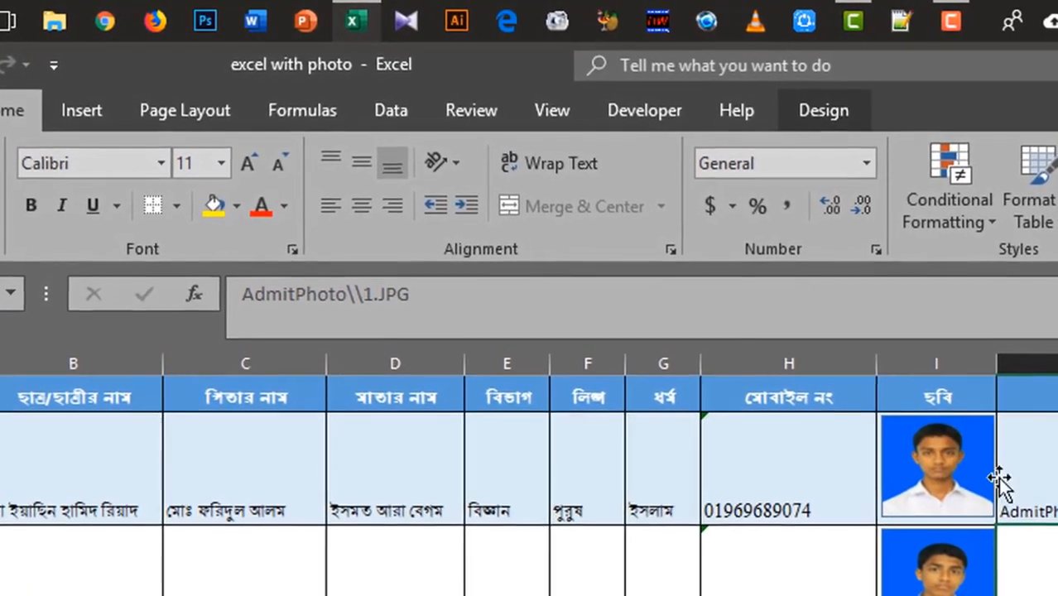
click(382, 299)
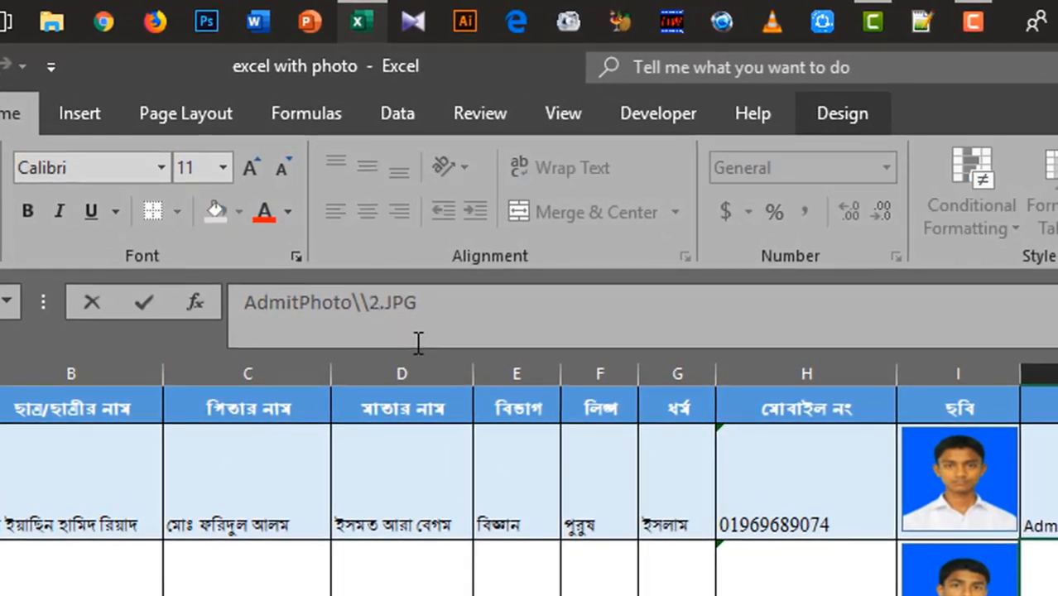
key(Escape)
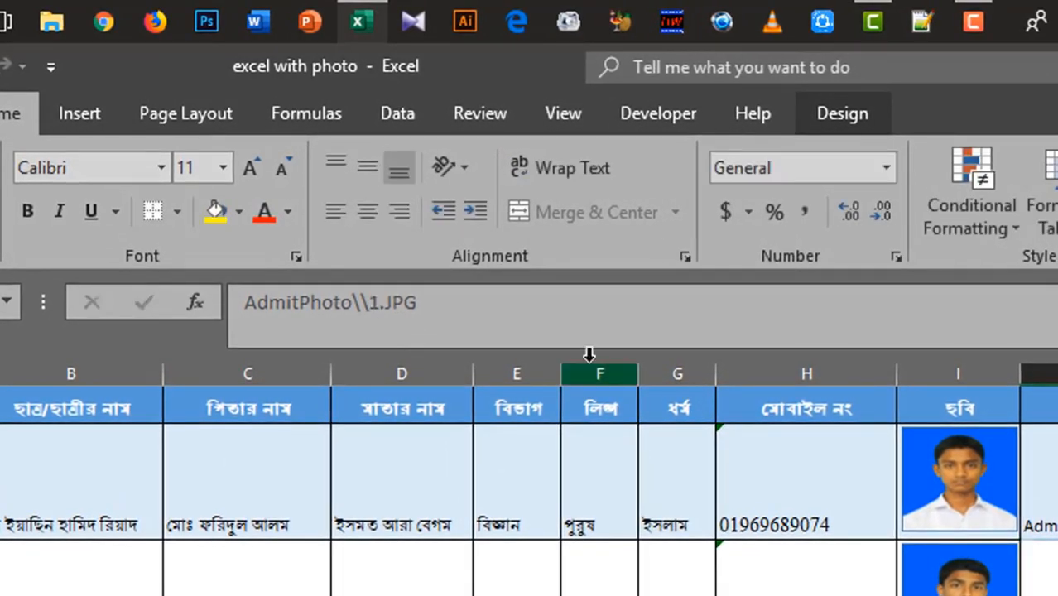
click(378, 305)
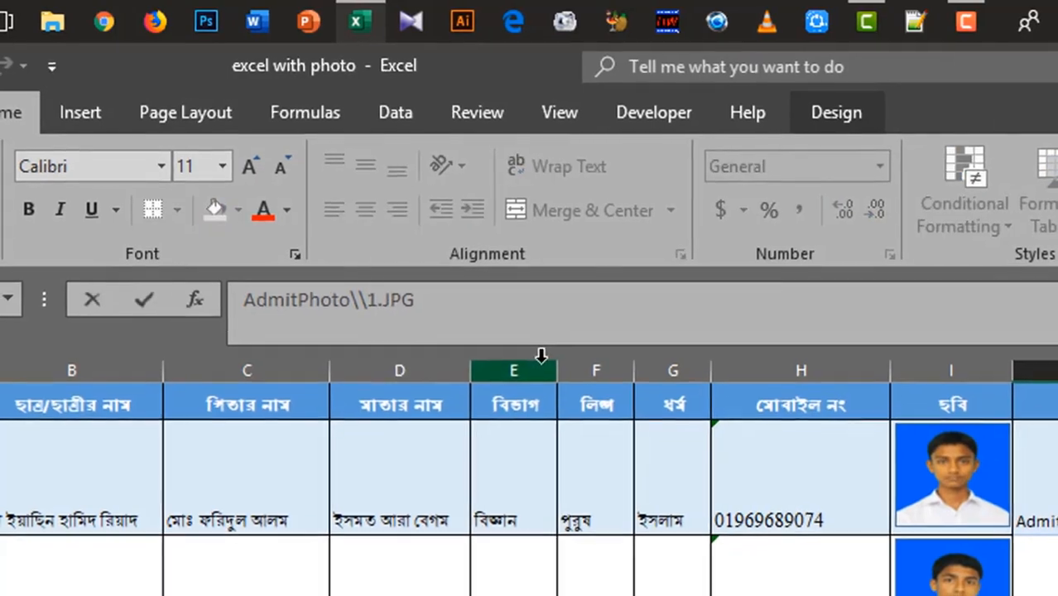
key(BackSpace)
text(3)
key(Return)
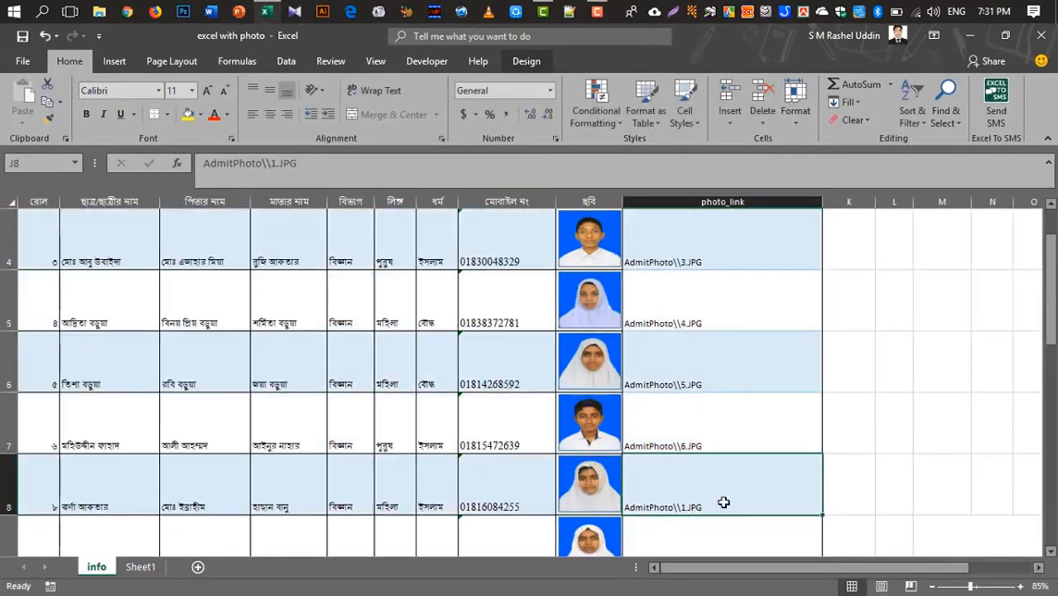
Renumber the remaining photo_link paths from row 8 down to match each student's picture file, and check the entries.
click(288, 177)
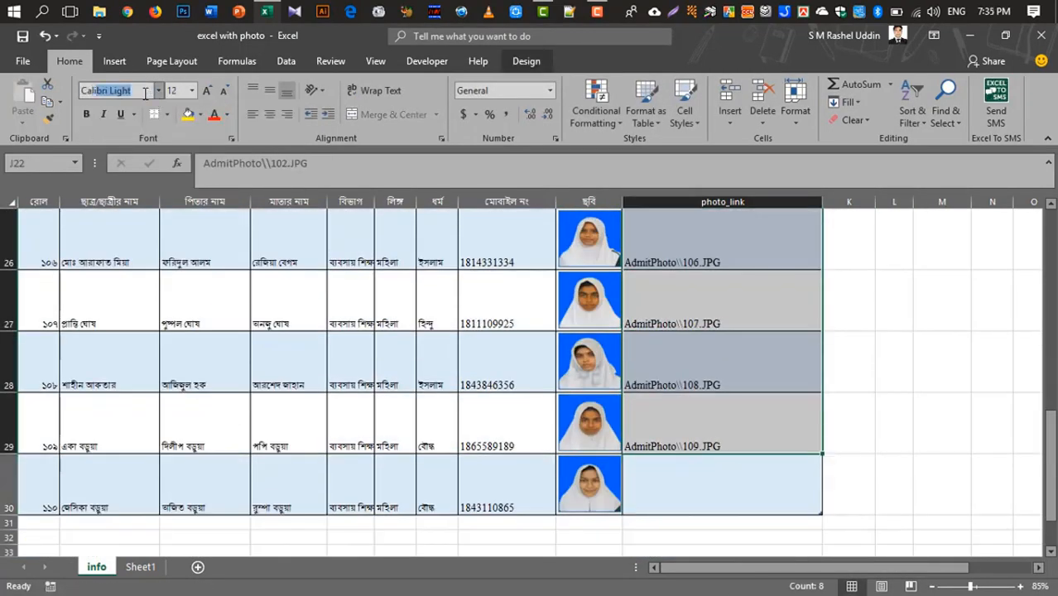
click(687, 422)
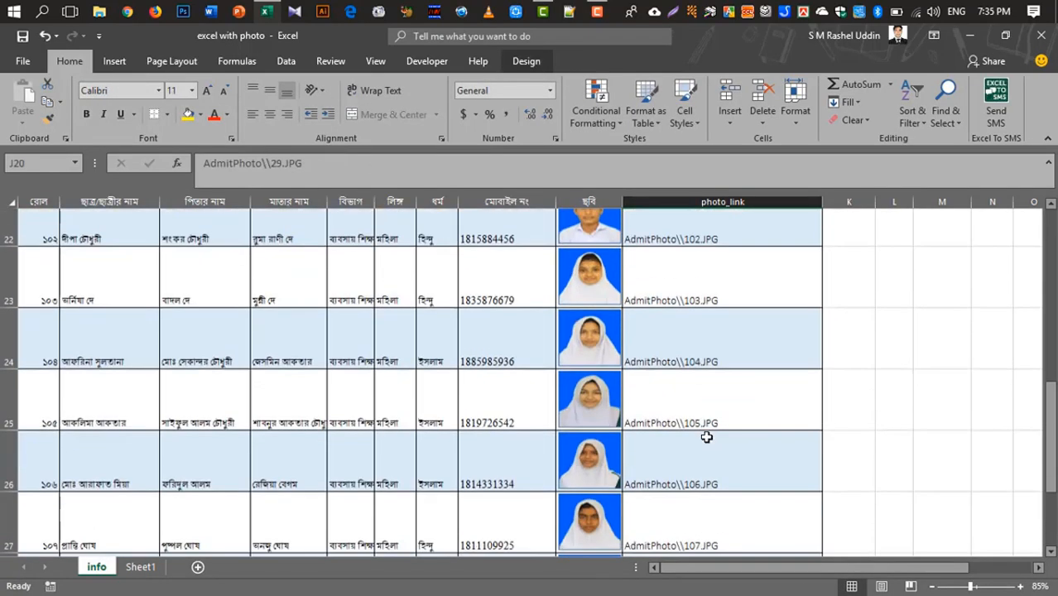
scroll(706, 436, down, 2)
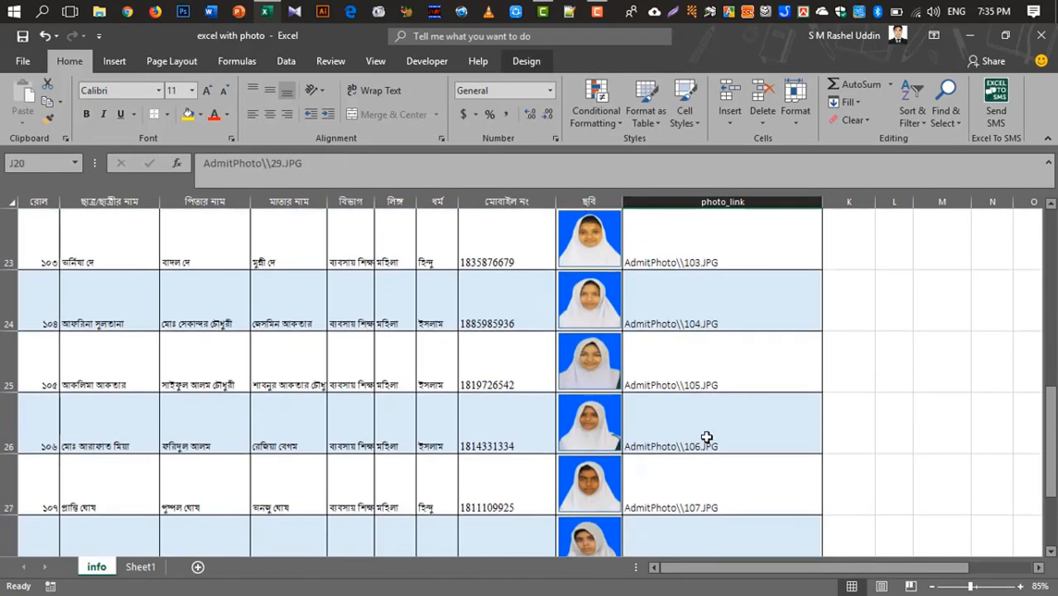
click(701, 255)
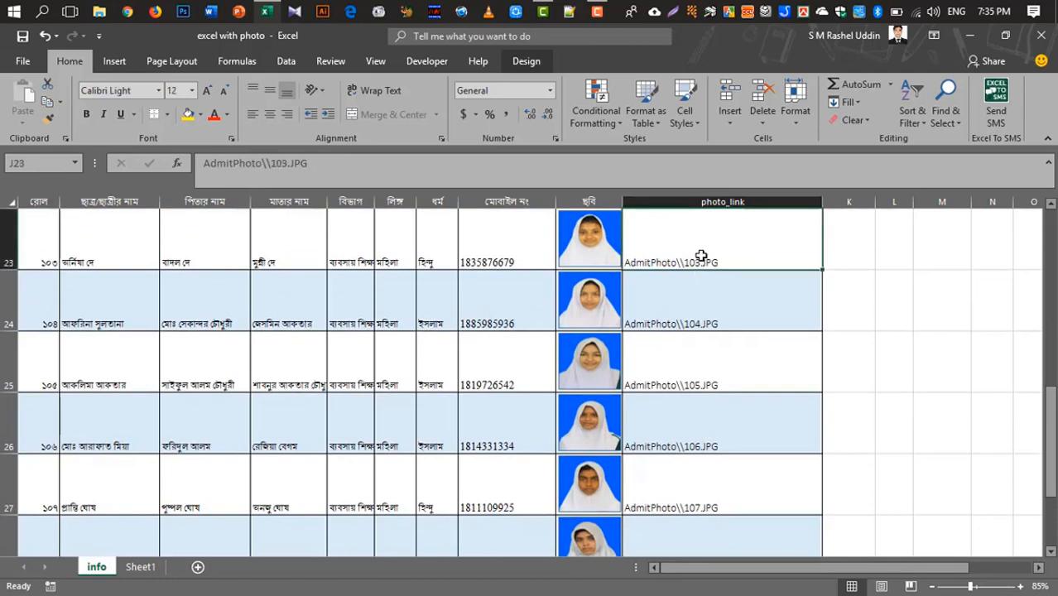
click(706, 292)
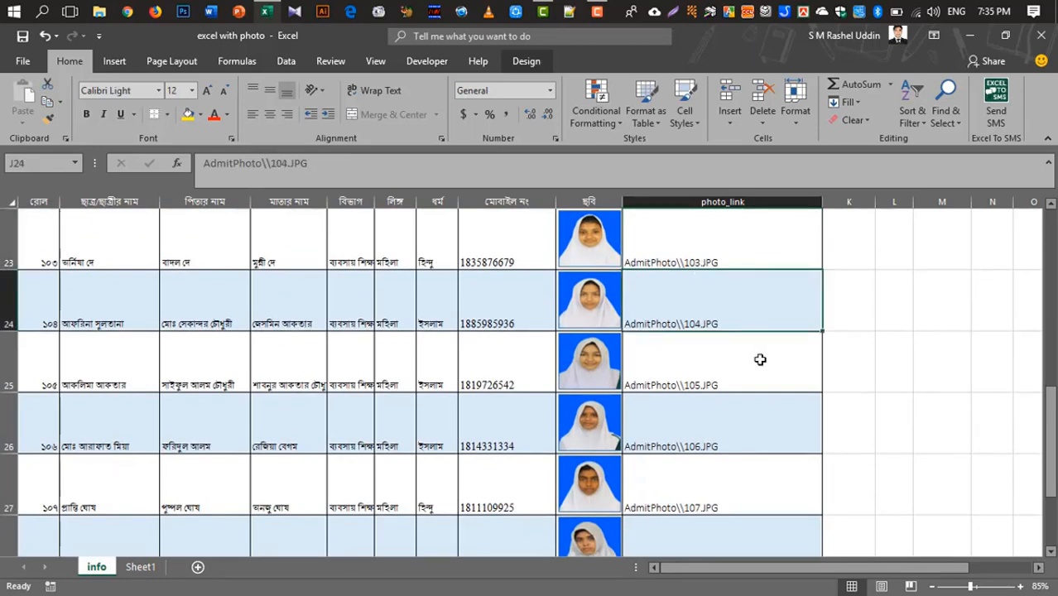